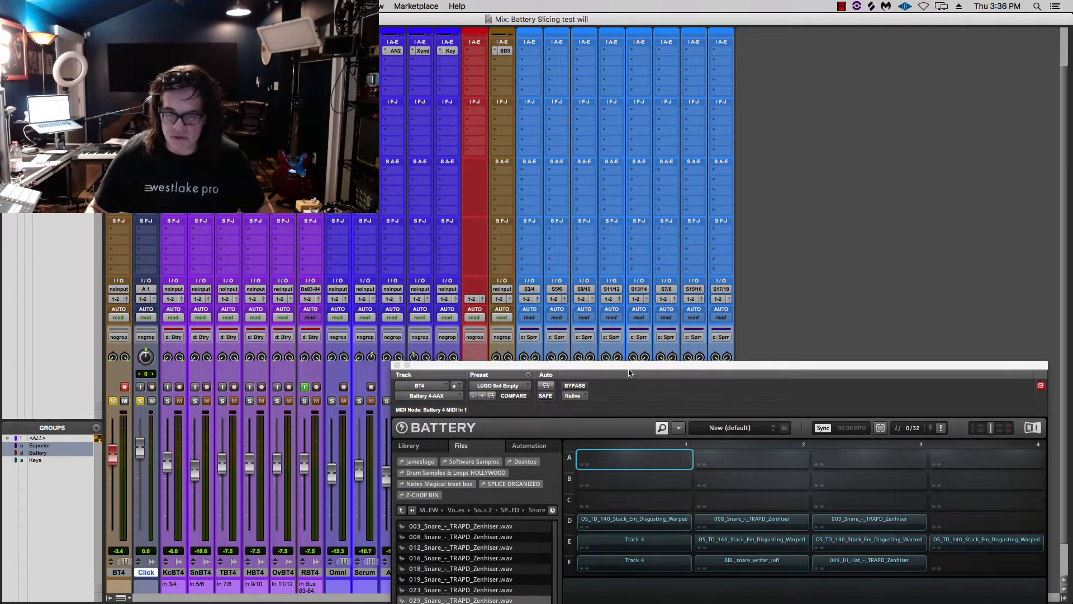
Drag the Battery plug-in window up so the full editor is visible
{"action": "left_click_drag", "start_coordinate": [630, 368], "coordinate": [612, 106]}
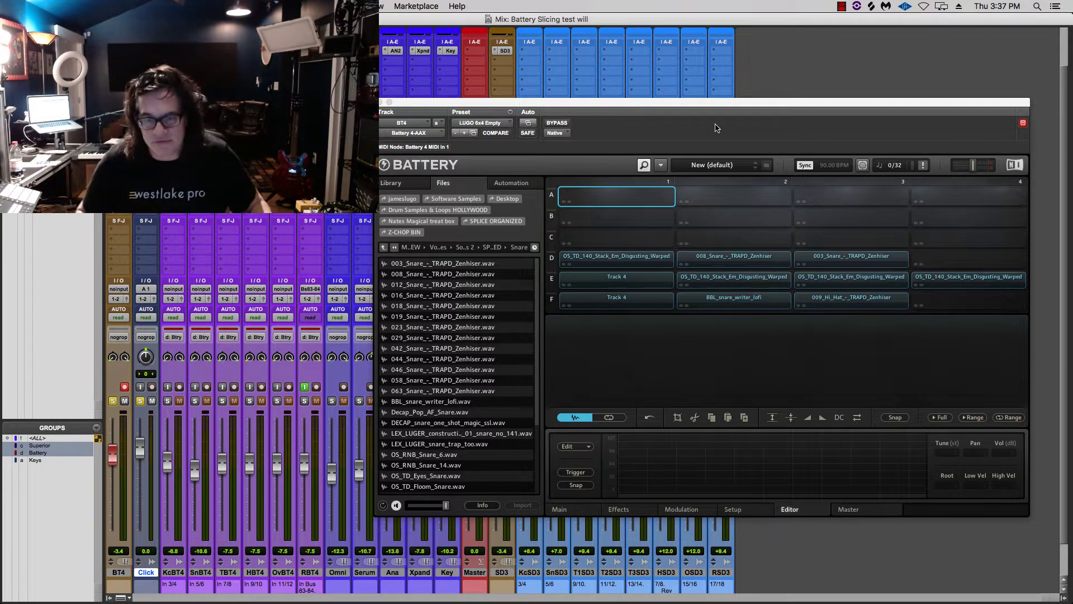
Audition the Track 4 slices in E1 and F1 and the snare and hi-hat samples in F2, D2, F3
{"action": "left_click", "coordinate": [609, 302]}
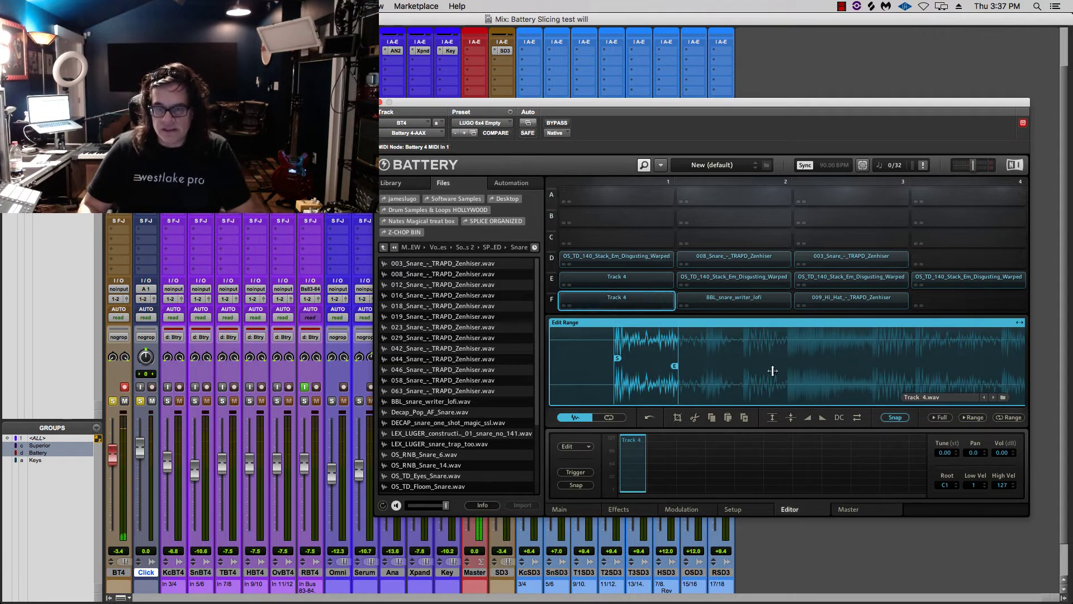
{"action": "left_click", "coordinate": [644, 287]}
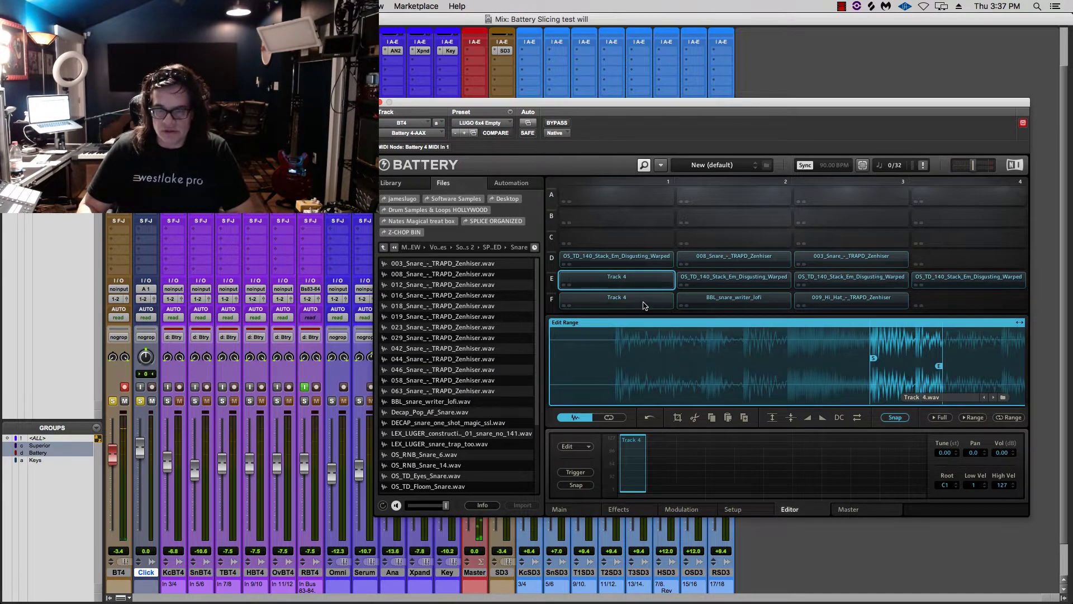
{"action": "left_click", "coordinate": [645, 305]}
{"action": "left_click", "coordinate": [721, 304]}
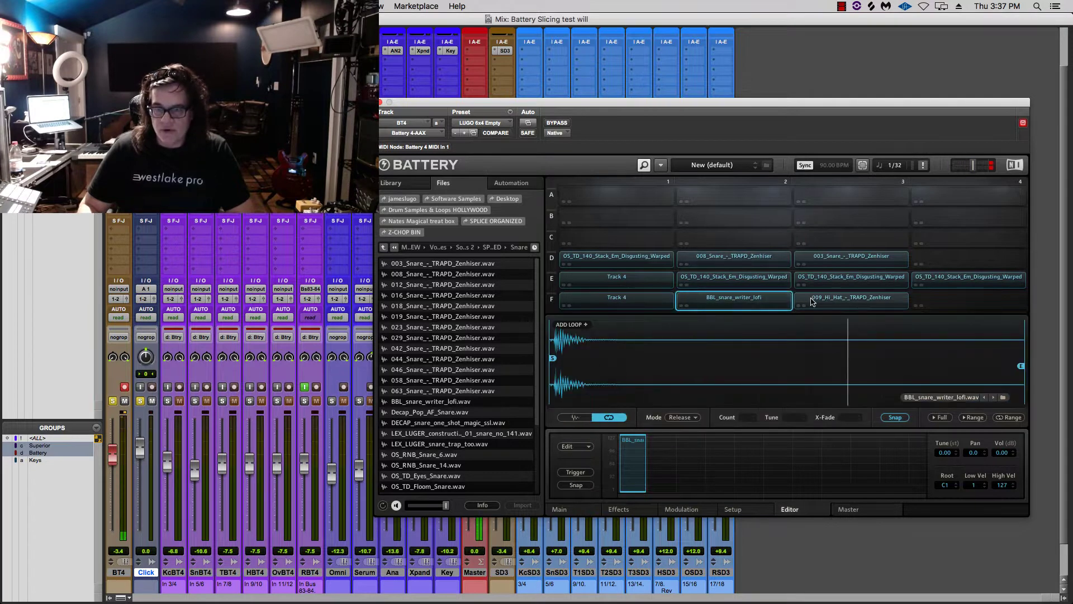
{"action": "left_click", "coordinate": [772, 262]}
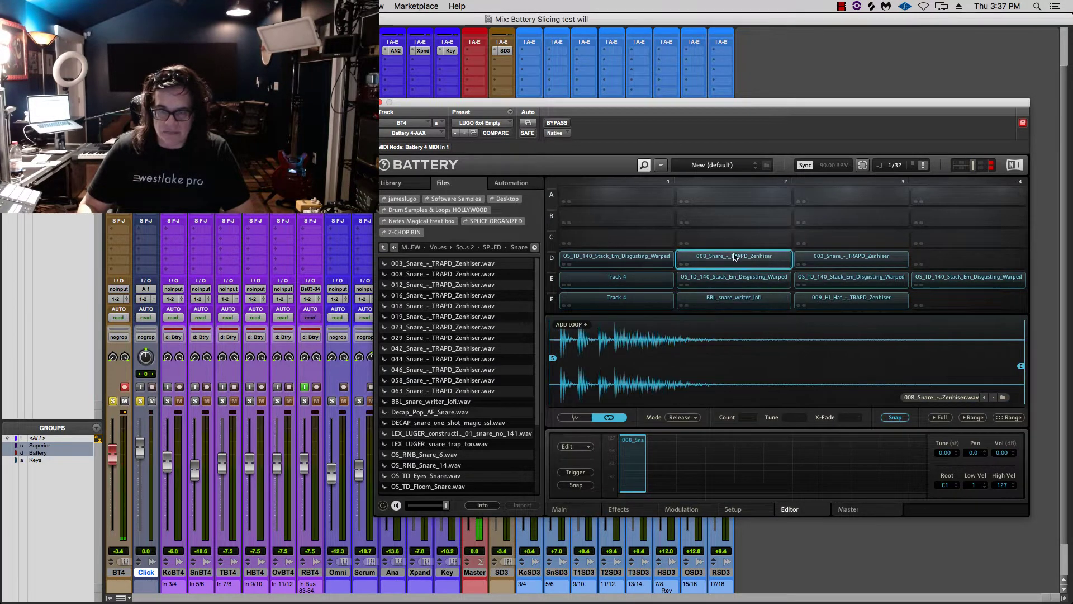
{"action": "left_click", "coordinate": [766, 306]}
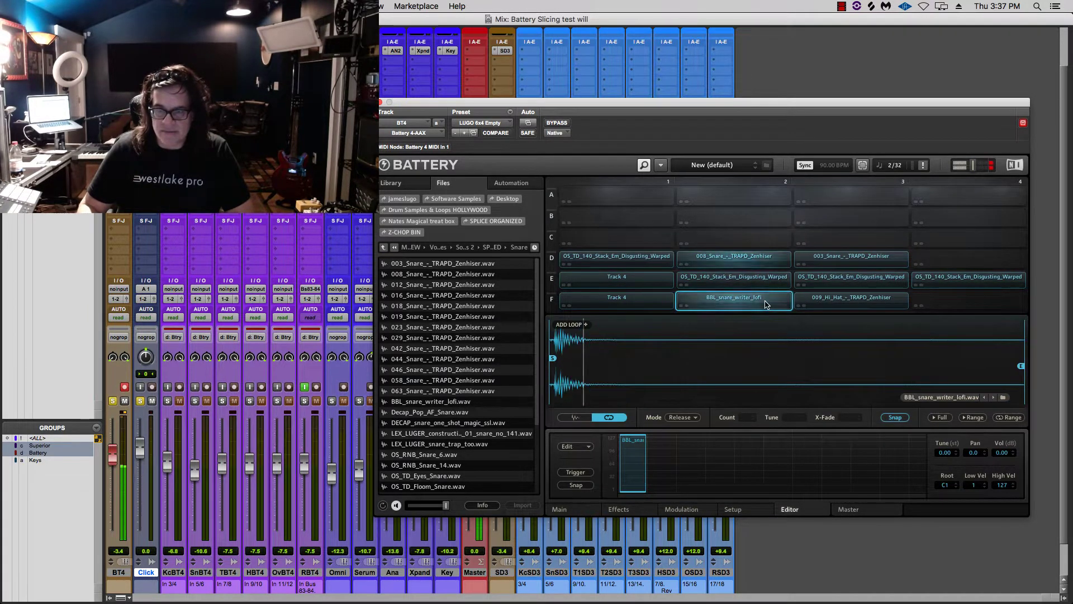
{"action": "left_click", "coordinate": [821, 306]}
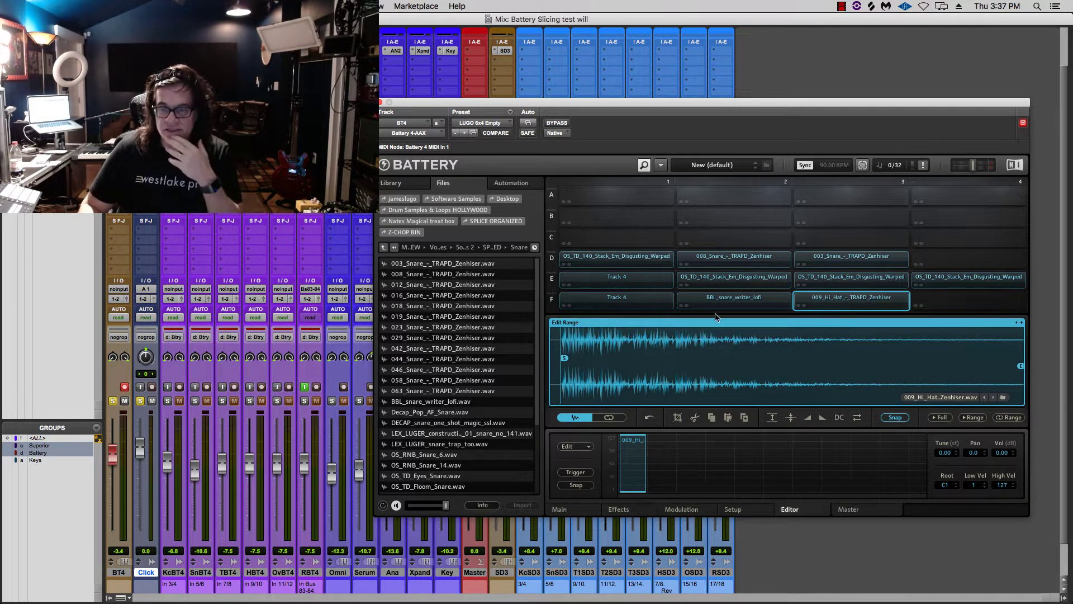
Audition the loop slices in E1, F1, D1, E2, E3 and E4, ending on D1
{"action": "left_click", "coordinate": [640, 281]}
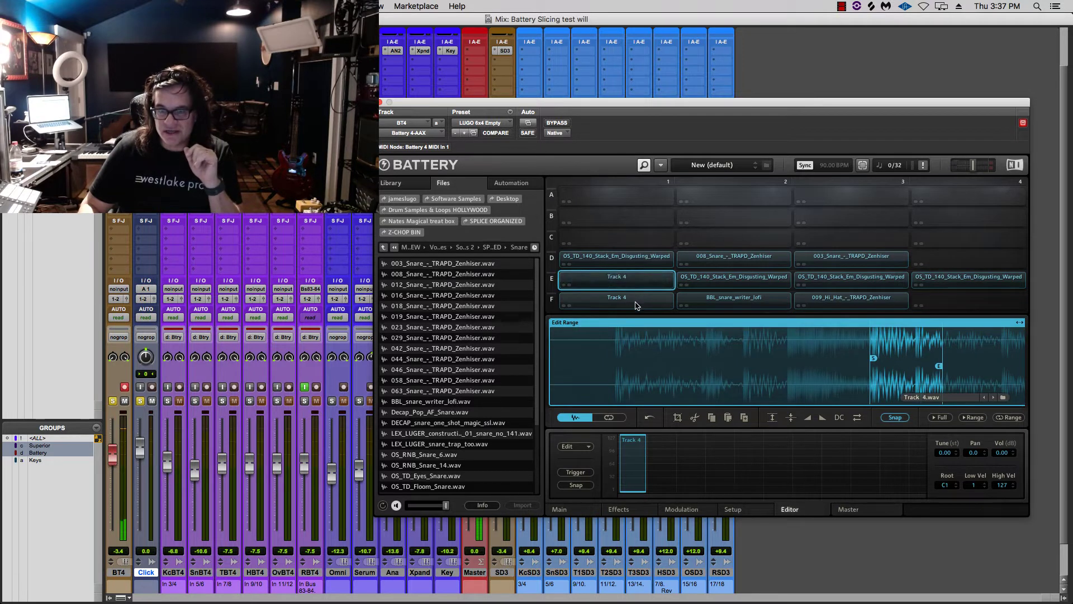
{"action": "left_click", "coordinate": [635, 306]}
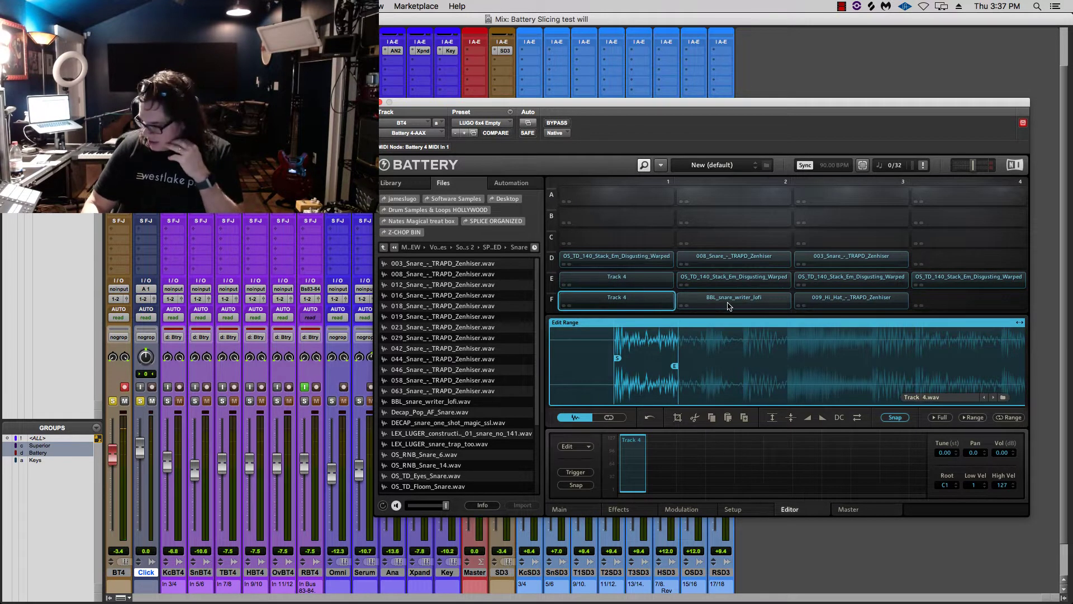
{"action": "left_click", "coordinate": [635, 264]}
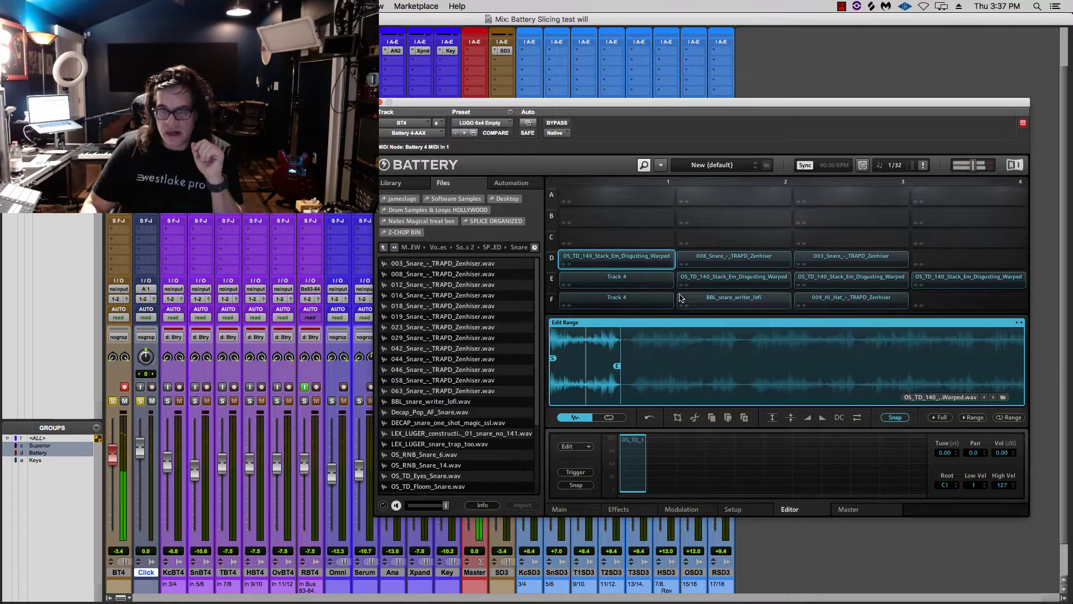
{"action": "left_click", "coordinate": [699, 285]}
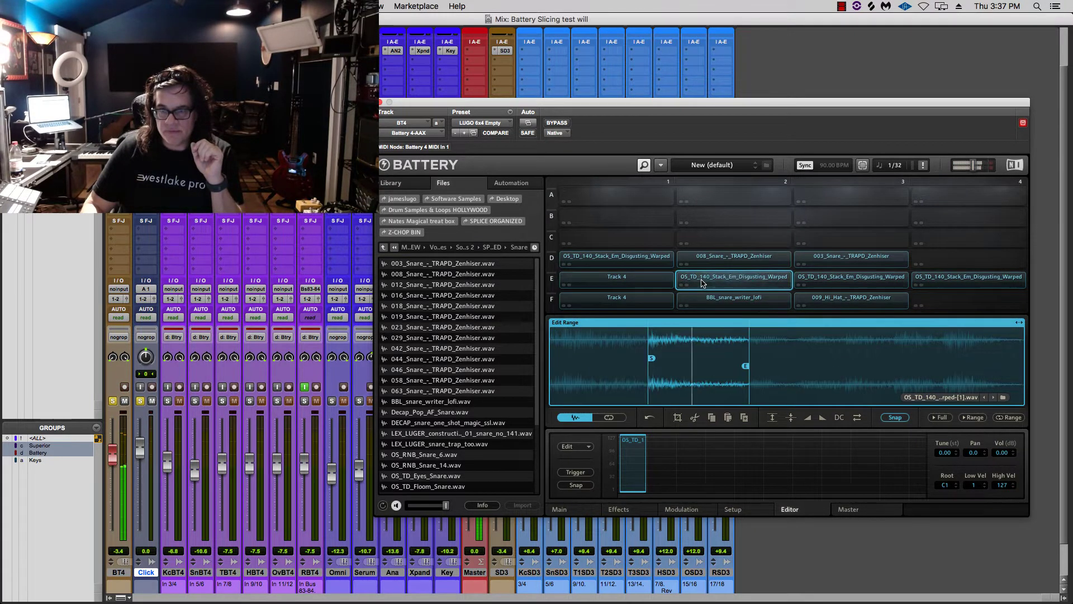
{"action": "left_click", "coordinate": [858, 285]}
{"action": "left_click", "coordinate": [951, 286]}
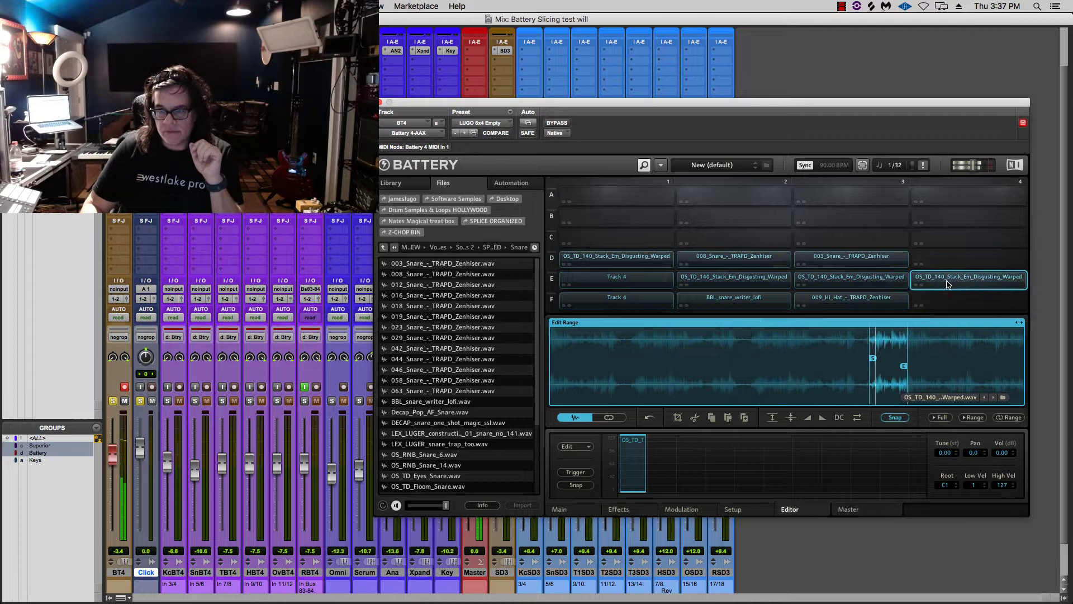
{"action": "left_click", "coordinate": [643, 259]}
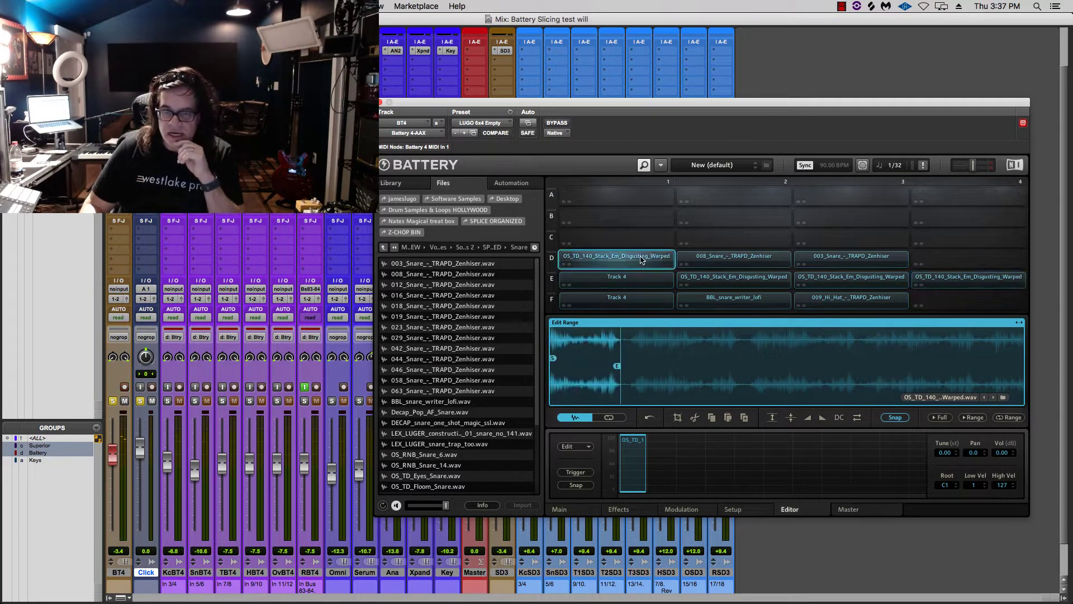
Show Battery's Setup voice-group settings and compare slices E2 and D1
{"action": "left_click", "coordinate": [737, 511]}
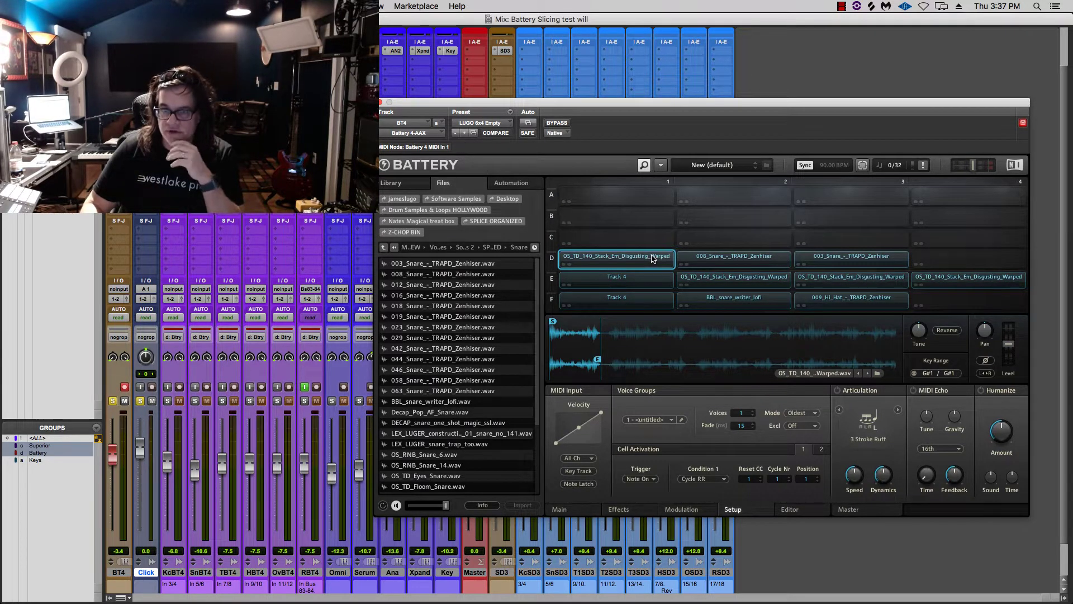
{"action": "left_click", "coordinate": [709, 286]}
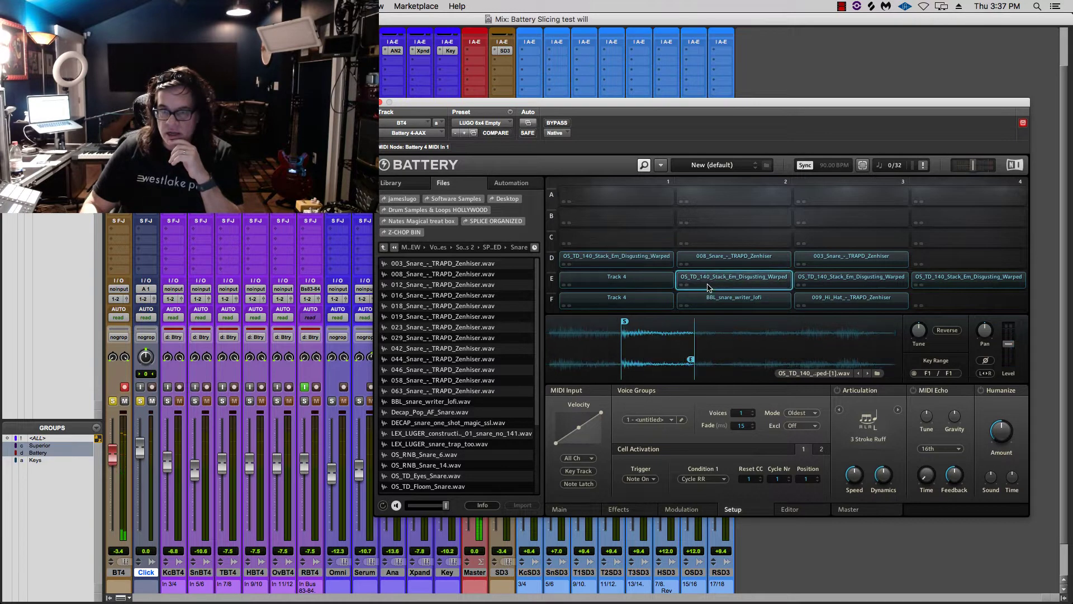
{"action": "left_click", "coordinate": [594, 261]}
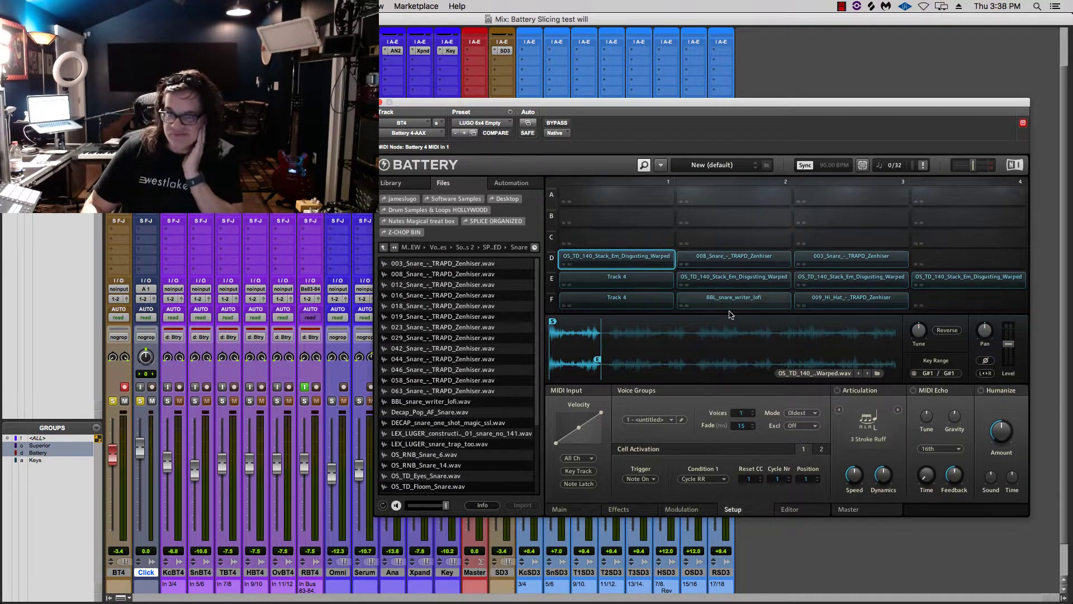
Play, stop and restart the kit, then switch to the Edit window
{"action": "key", "text": "space"}
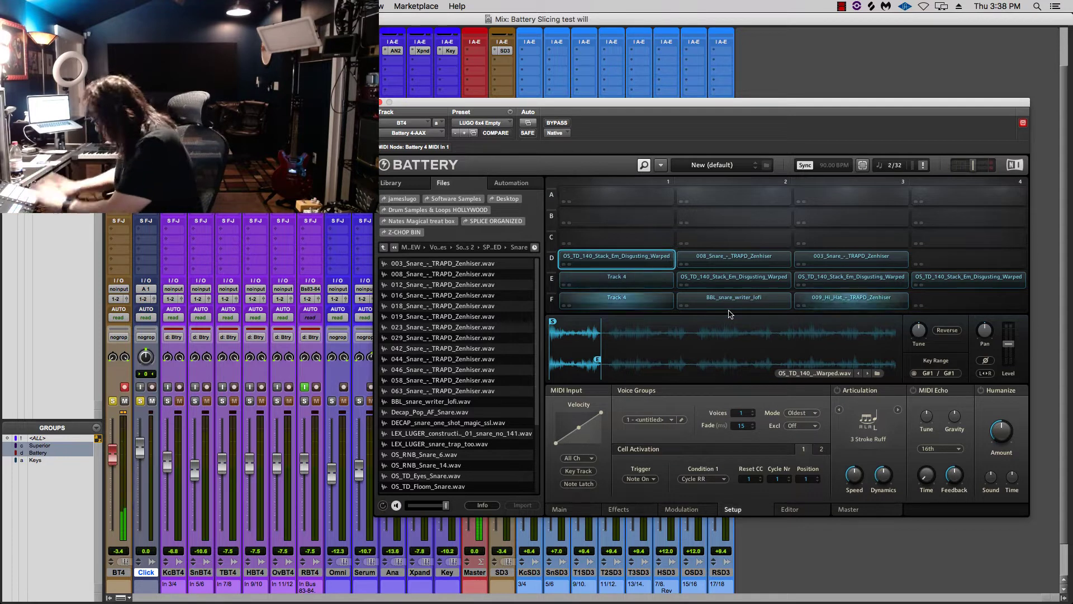
{"action": "key", "text": "space"}
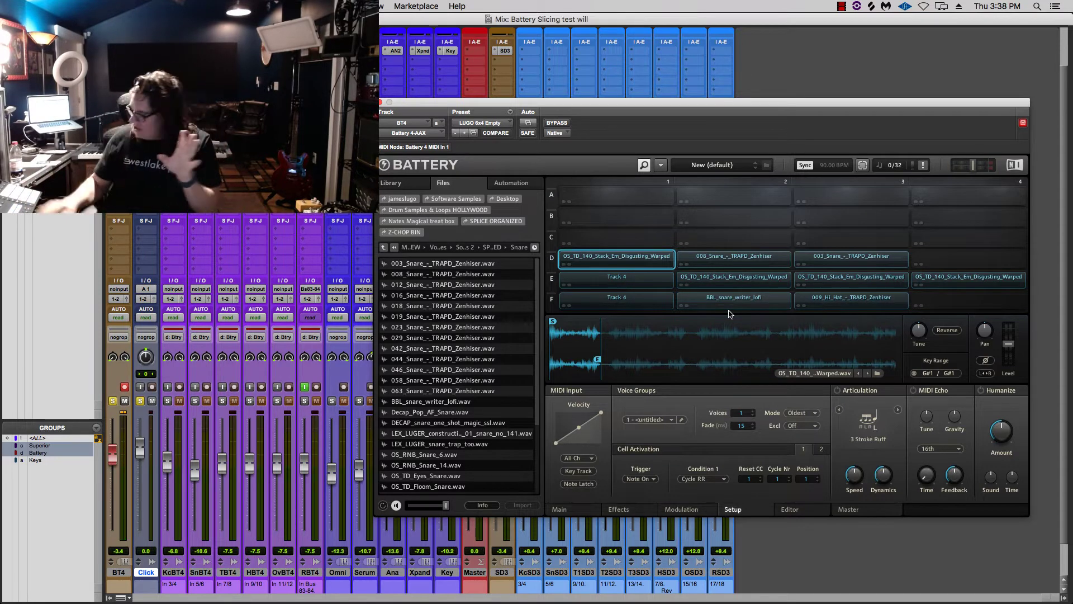
{"action": "key", "text": "space"}
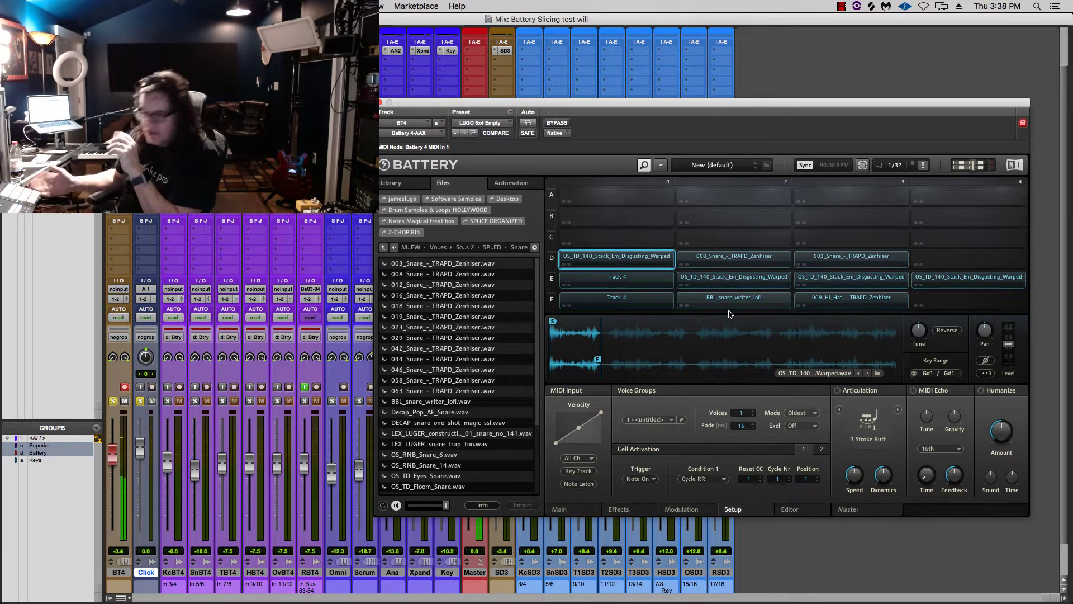
{"action": "key", "text": "super+equal"}
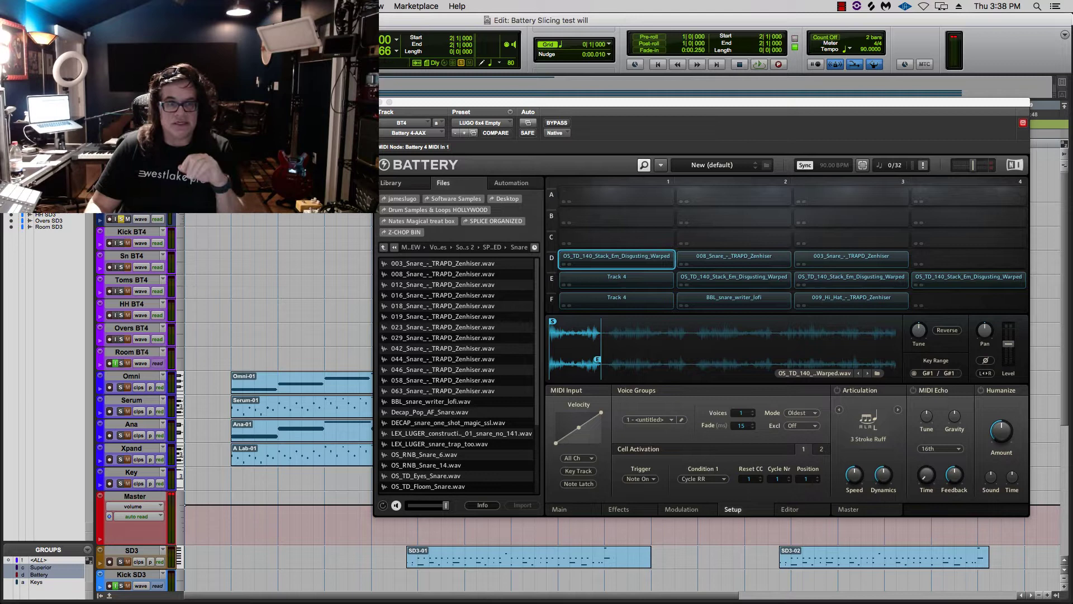
Play the BT4 clips while moving the Battery window down to reveal the timeline, then stop and move it back up
{"action": "key", "text": "space"}
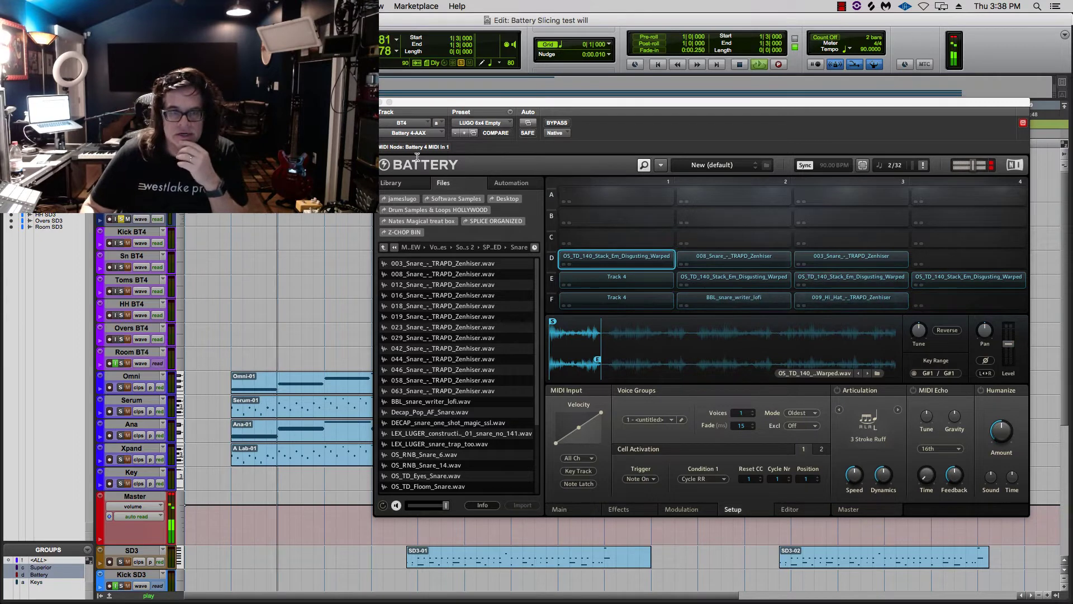
{"action": "left_click_drag", "start_coordinate": [429, 105], "coordinate": [446, 282]}
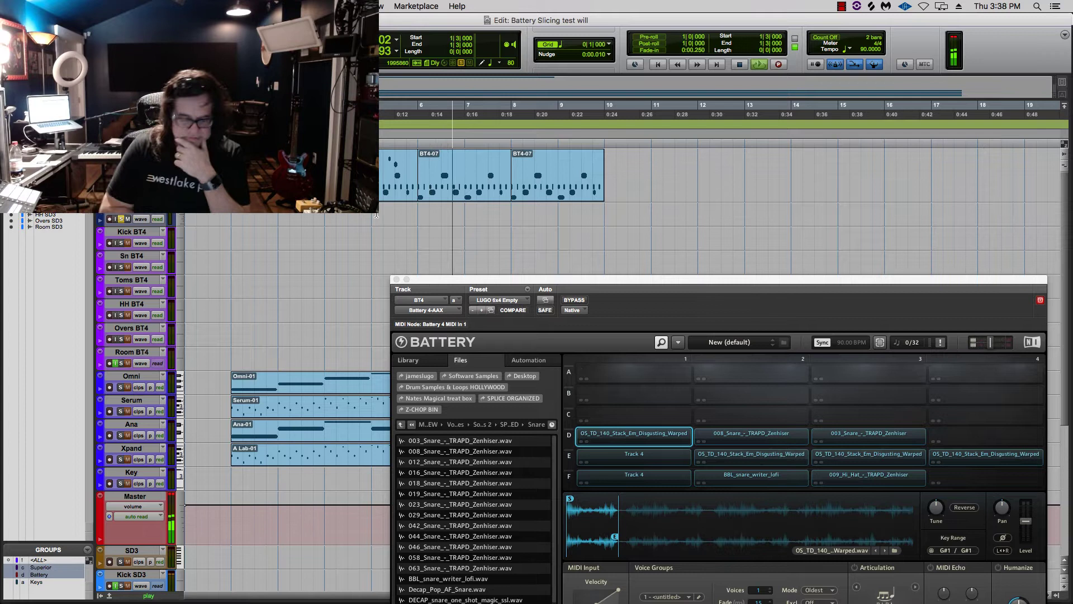
{"action": "key", "text": "space"}
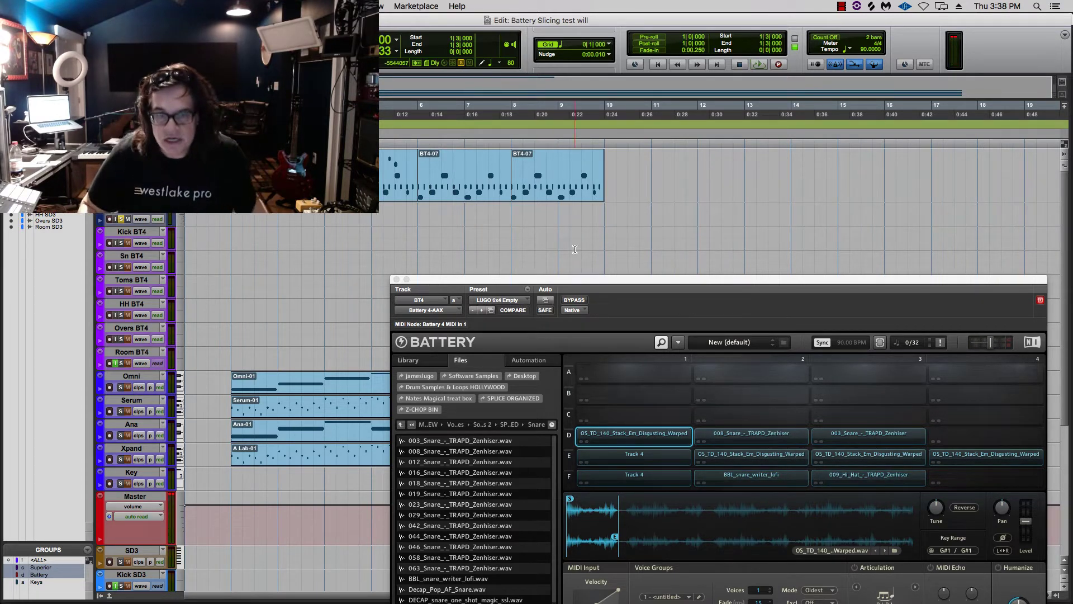
{"action": "left_click_drag", "start_coordinate": [576, 279], "coordinate": [501, 103]}
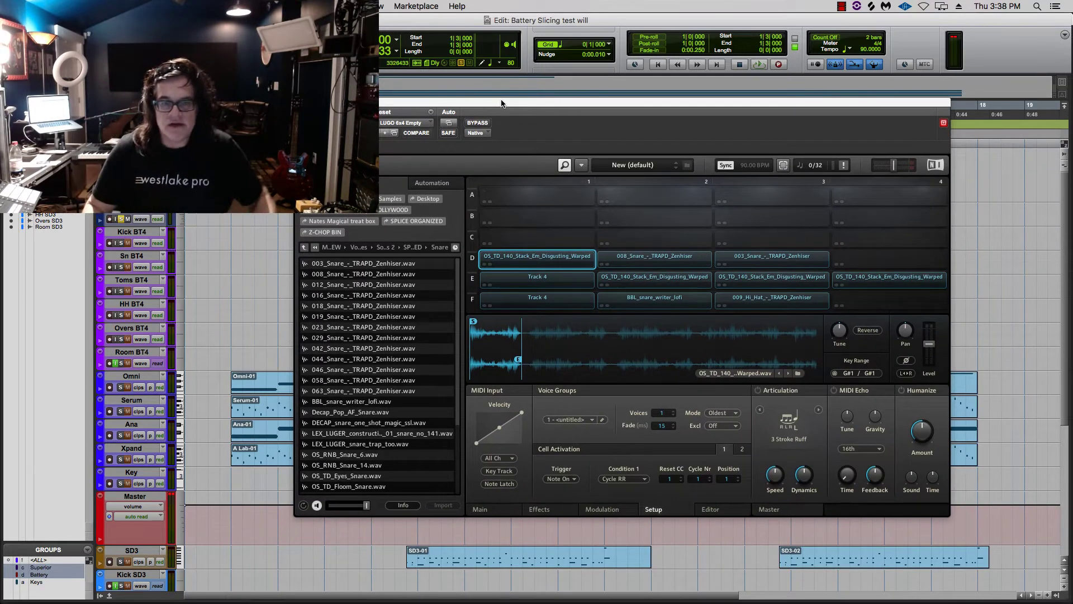
Uncover the timeline ruler and check that the F1 and E1 Track 4 slices use the Kit group with 32 voices
{"action": "left_click_drag", "start_coordinate": [459, 106], "coordinate": [541, 136]}
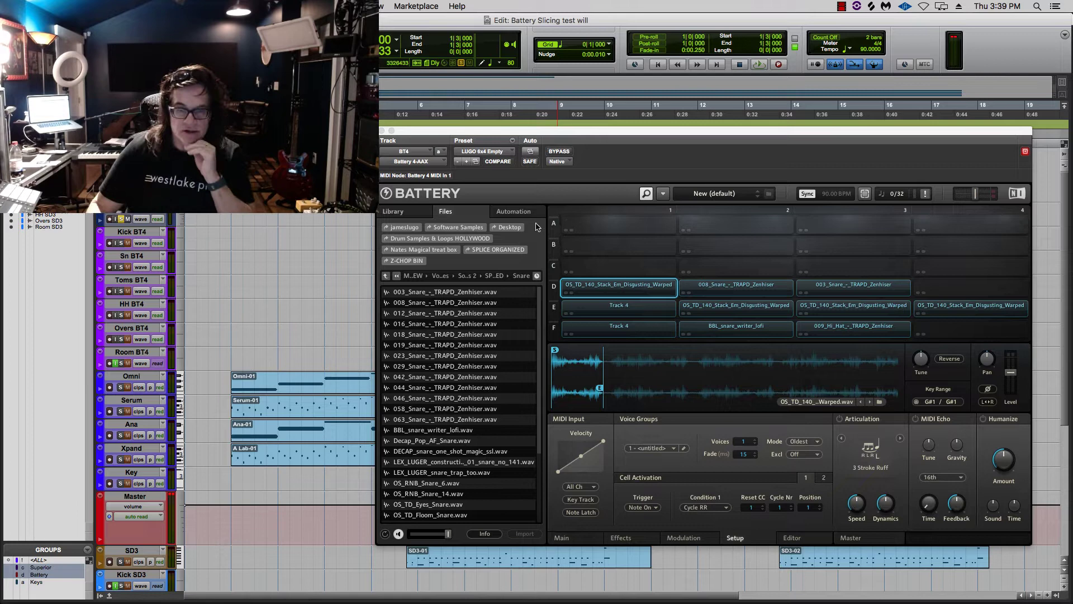
{"action": "left_click", "coordinate": [625, 327]}
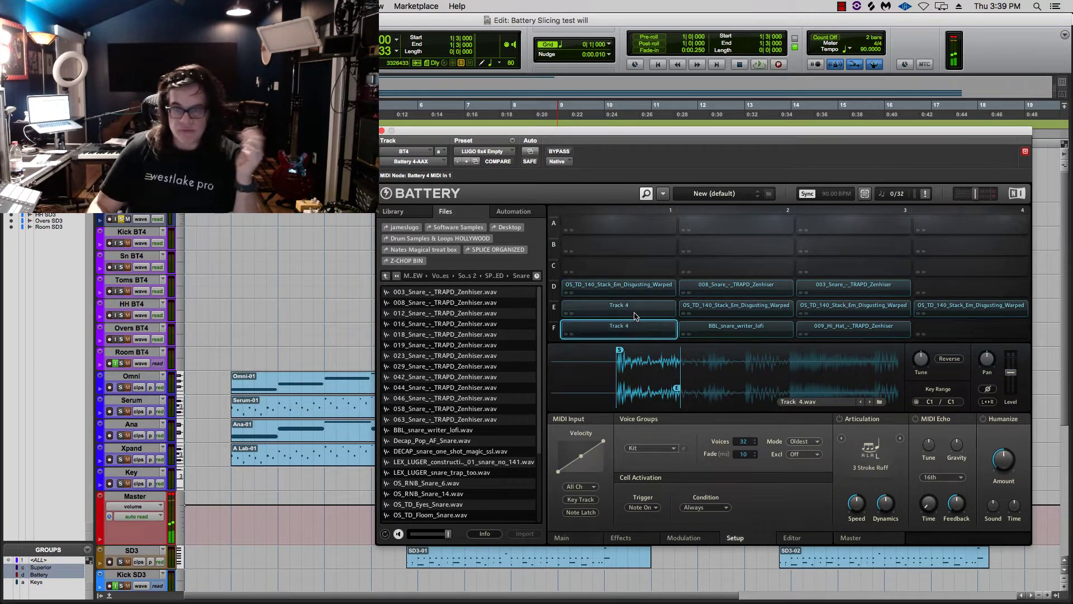
{"action": "left_click", "coordinate": [635, 315]}
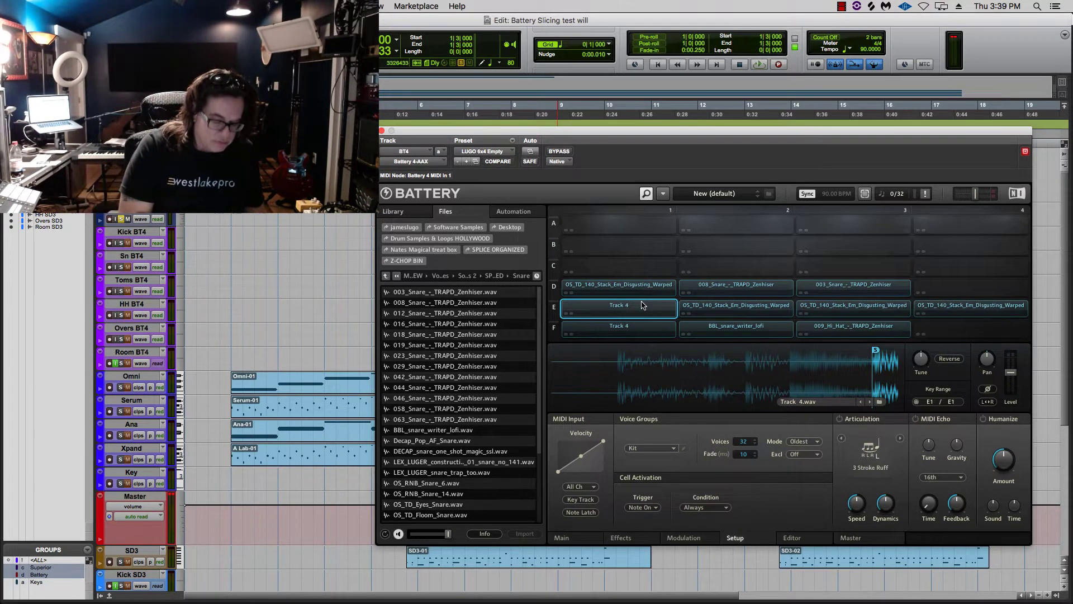
Close the session, answer the save prompt, and reopen Battery Slicing test will.ptx from Finder
{"action": "key", "text": "super+shift+w"}
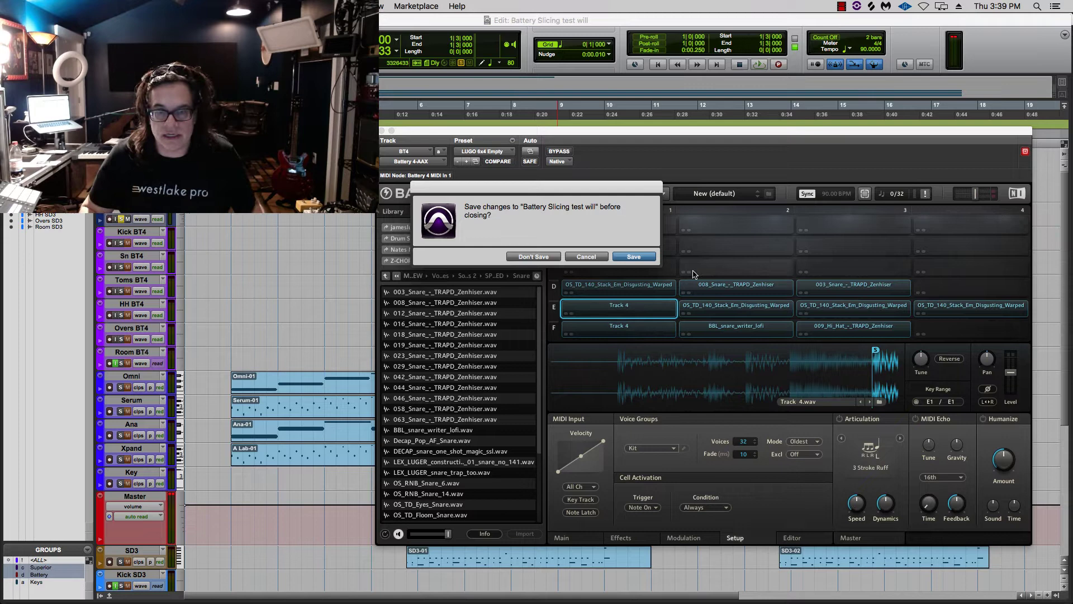
{"action": "key", "text": "Return"}
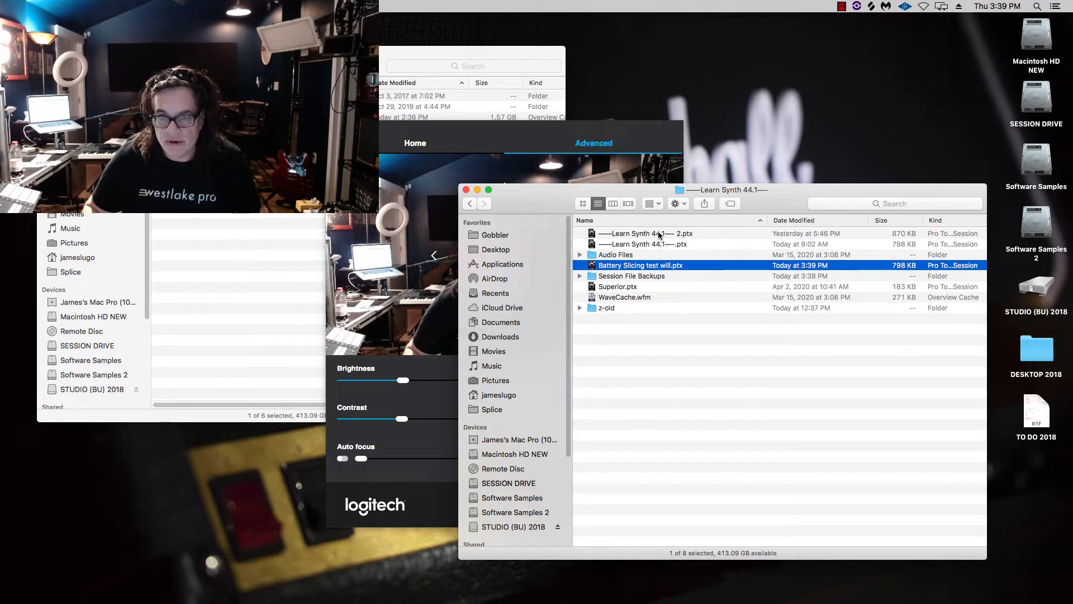
{"action": "double_click", "coordinate": [657, 266]}
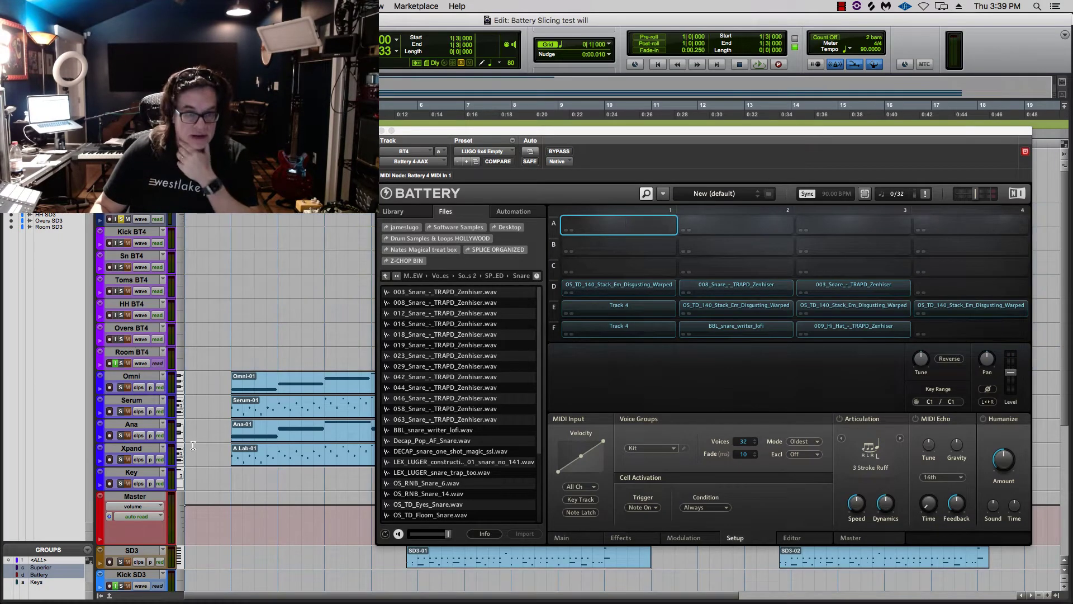
Solo Ana, then in the Mix window move the Click track between Master and SD3
{"action": "left_click", "coordinate": [119, 436]}
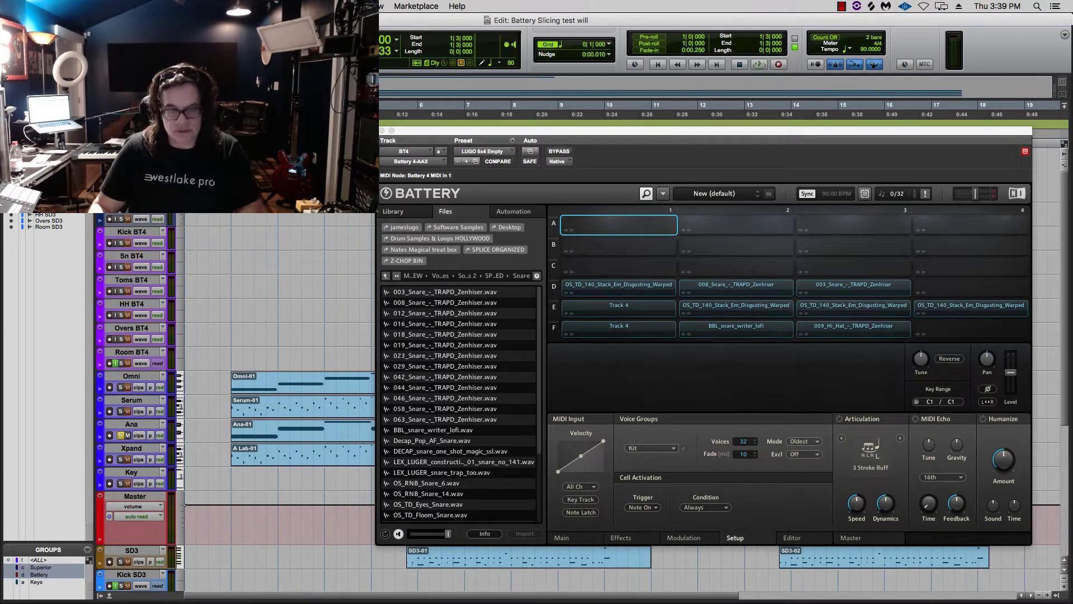
{"action": "key", "text": "super+equal"}
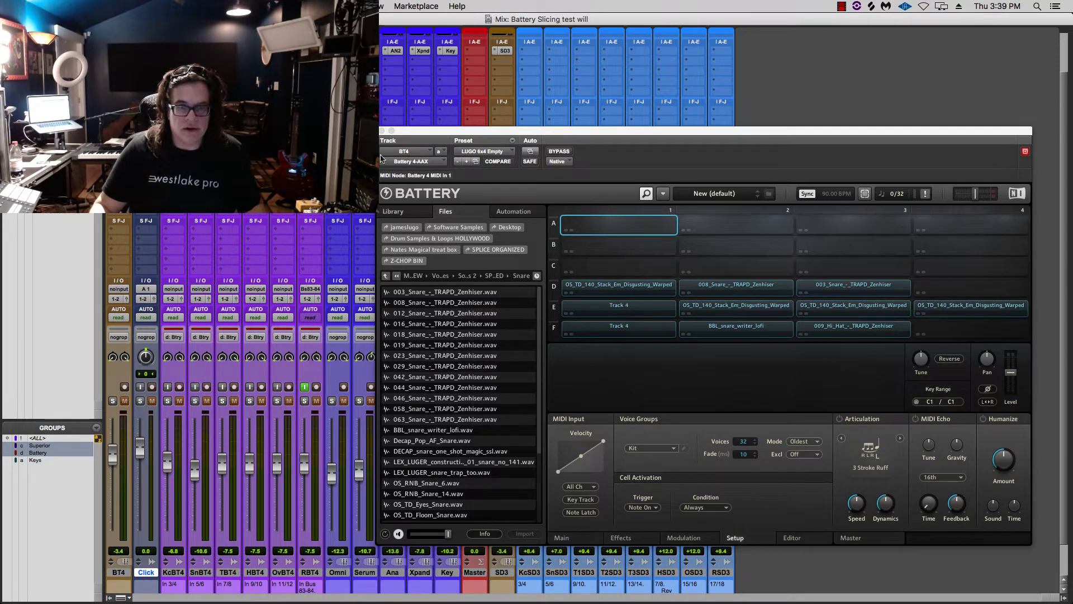
{"action": "left_click_drag", "start_coordinate": [409, 138], "coordinate": [618, 91]}
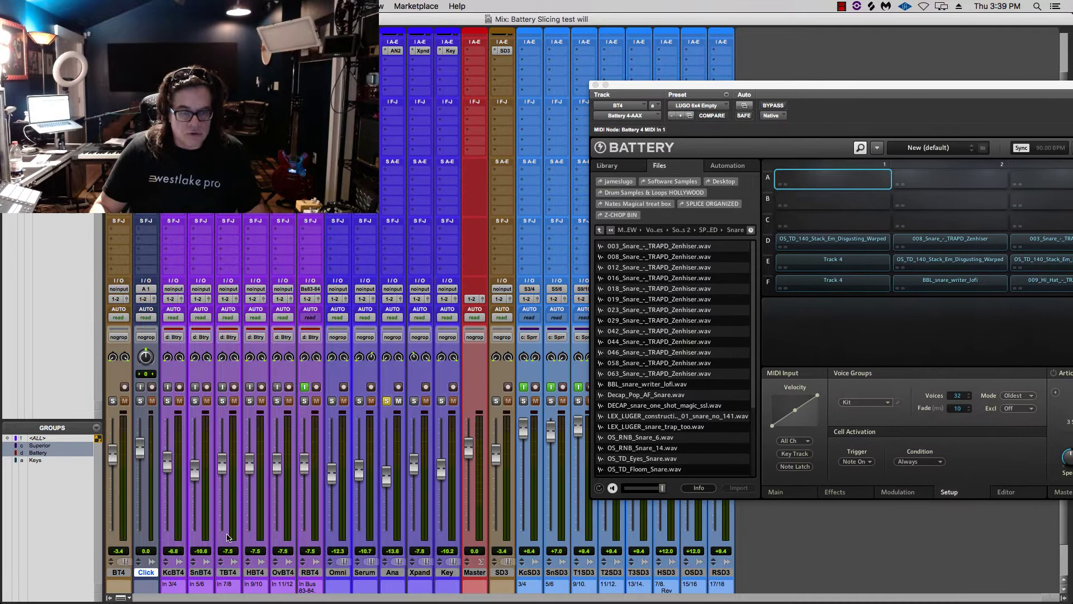
{"action": "left_click_drag", "start_coordinate": [151, 572], "coordinate": [490, 592]}
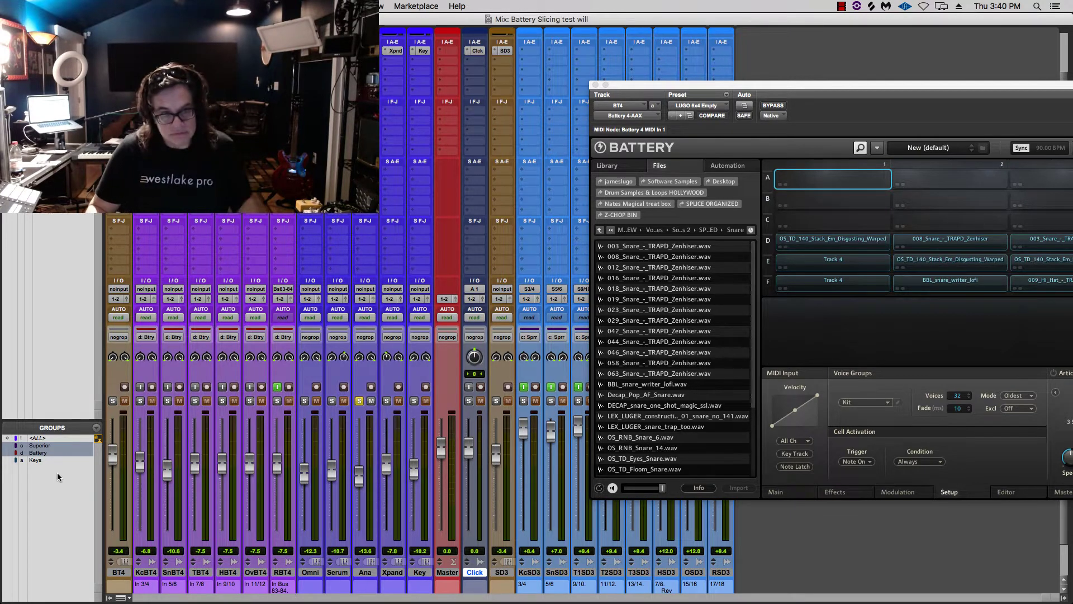
Enable input monitoring on KcBT4, return to the Edit window, start playback and unsolo Ana
{"action": "left_click", "coordinate": [138, 388]}
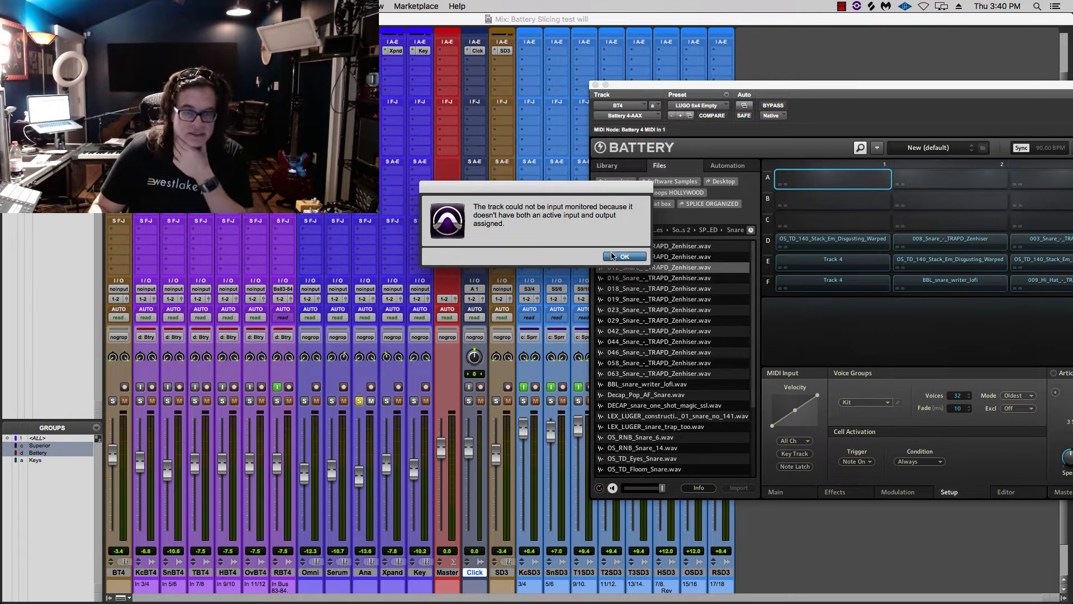
{"action": "left_click", "coordinate": [612, 256]}
{"action": "key", "text": "super+equal"}
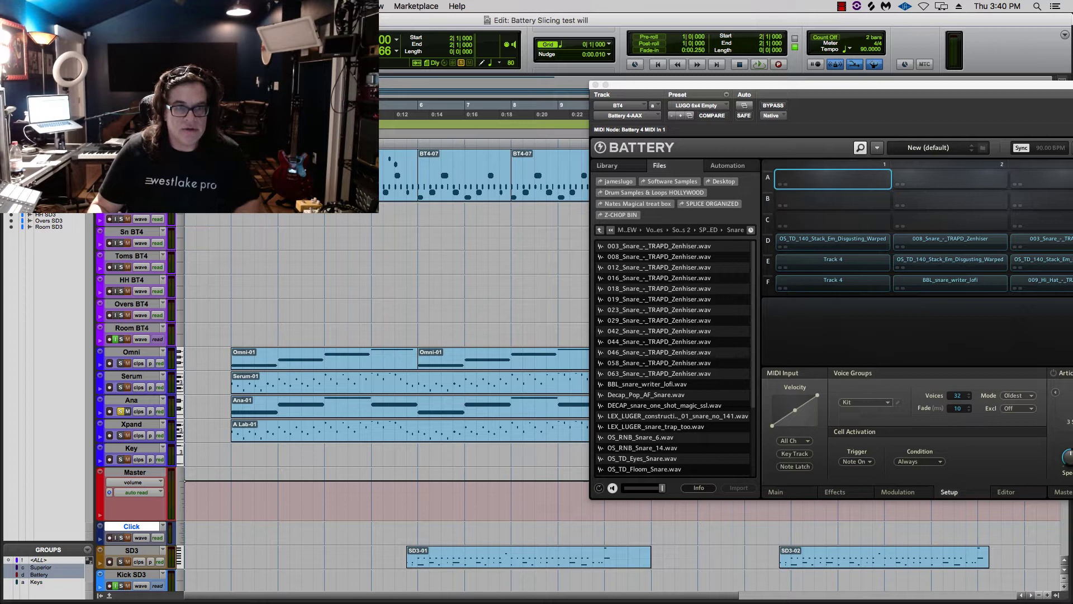
{"action": "key", "text": "space"}
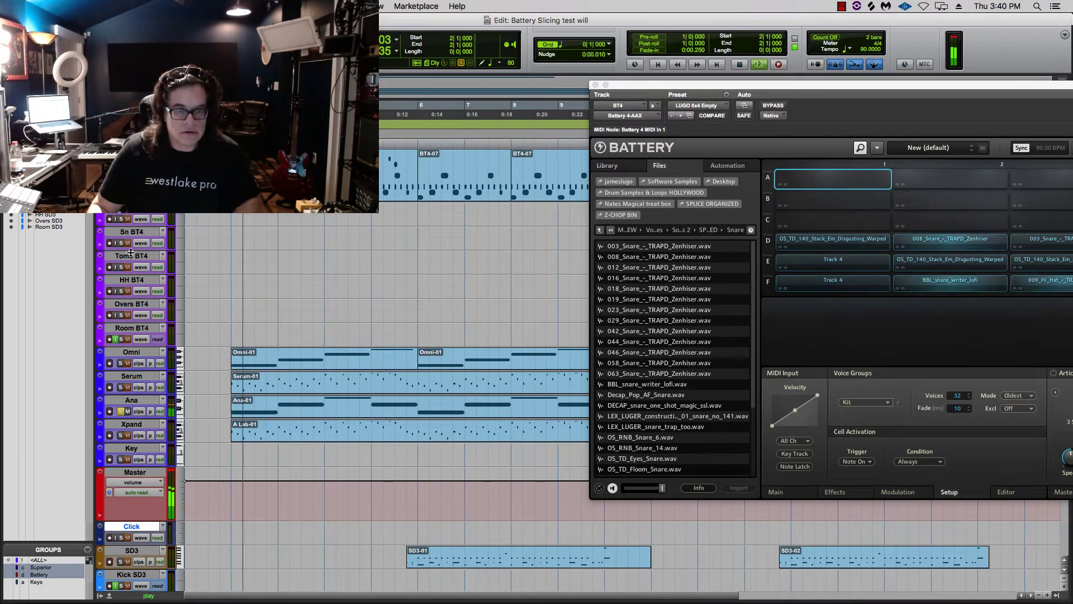
{"action": "left_click", "coordinate": [119, 411]}
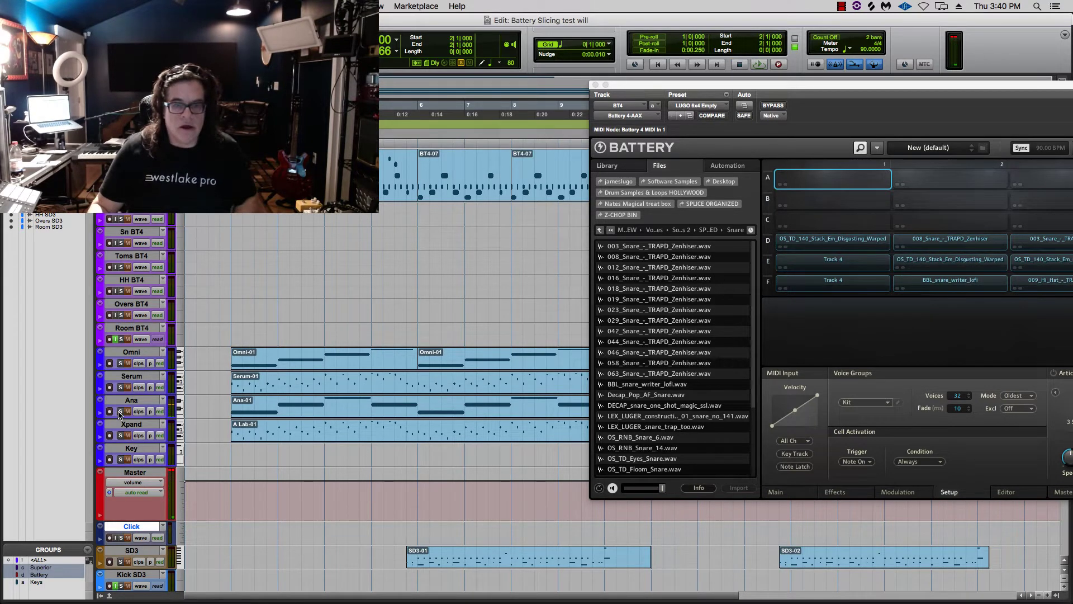
Select the Sn BT4 through Room BT4 tracks and open their options menu
{"action": "left_click", "coordinate": [140, 328]}
{"action": "left_click", "coordinate": [150, 207], "text": "shift"}
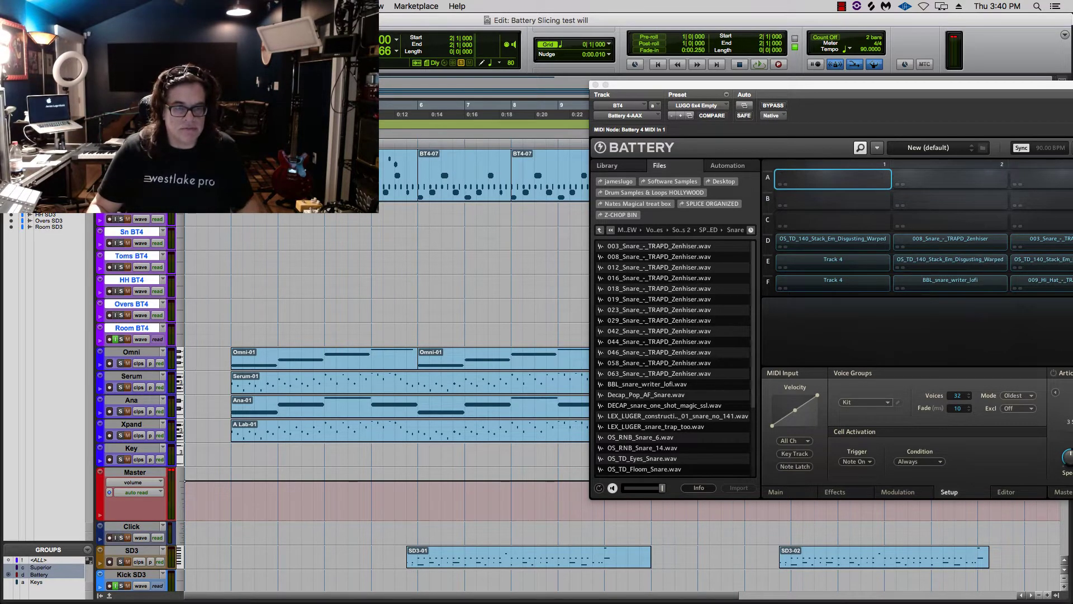
{"action": "right_click", "coordinate": [150, 207]}
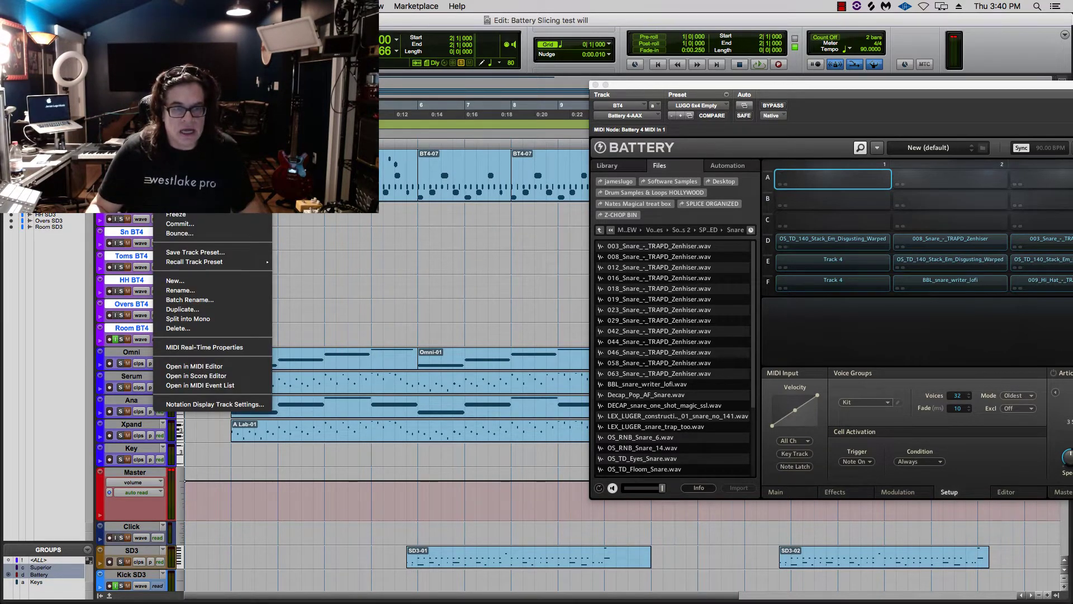
Solo the Ana track and open its ANA 2 synth in the Mix window, fully visible
{"action": "key", "text": "Escape"}
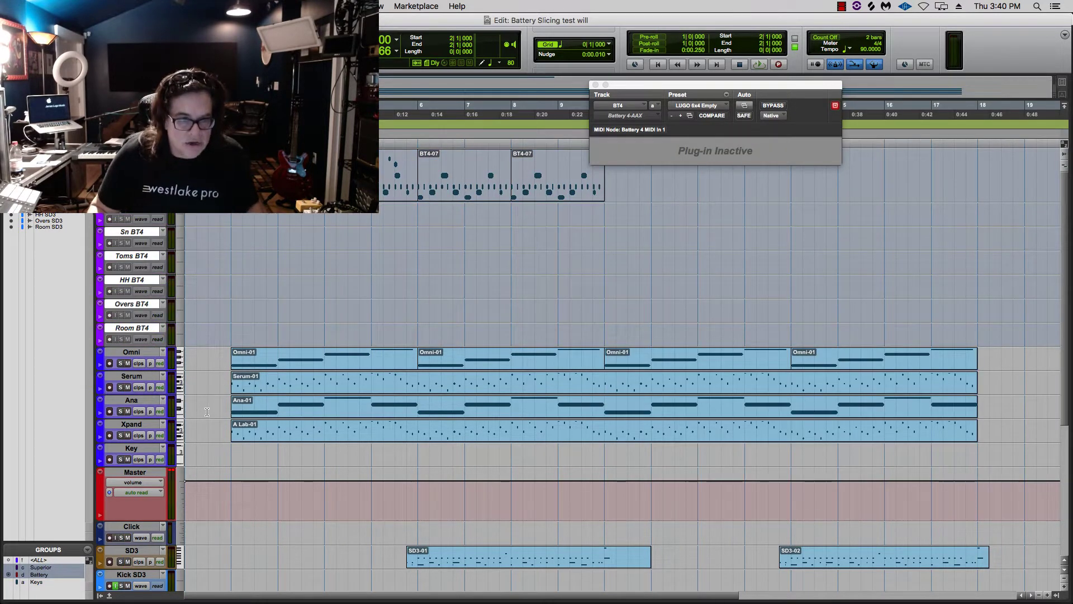
{"action": "left_click", "coordinate": [132, 401]}
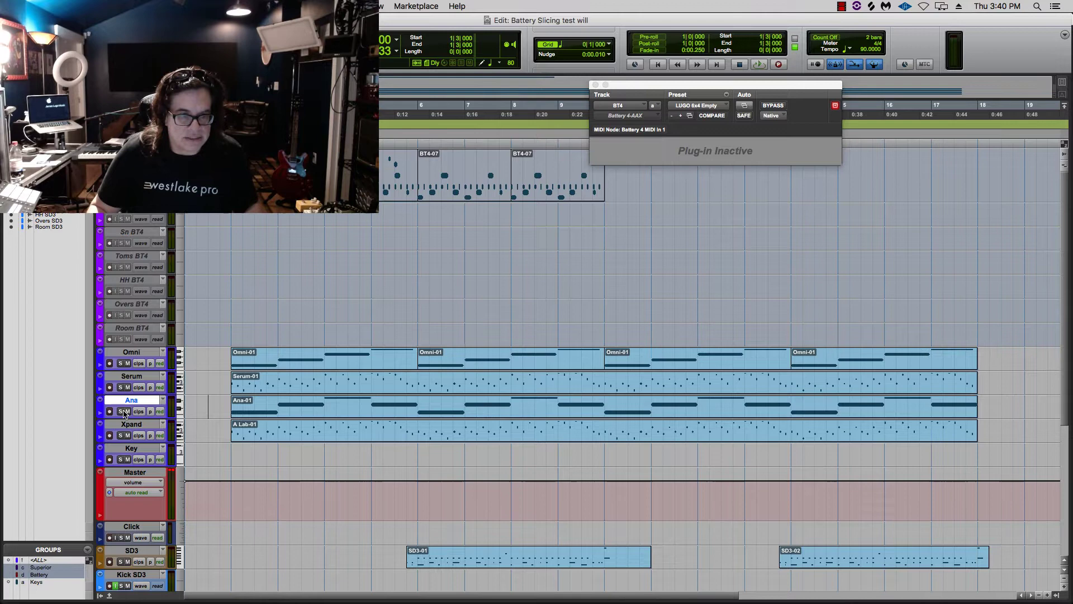
{"action": "left_click", "coordinate": [121, 412]}
{"action": "key", "text": "super+equal"}
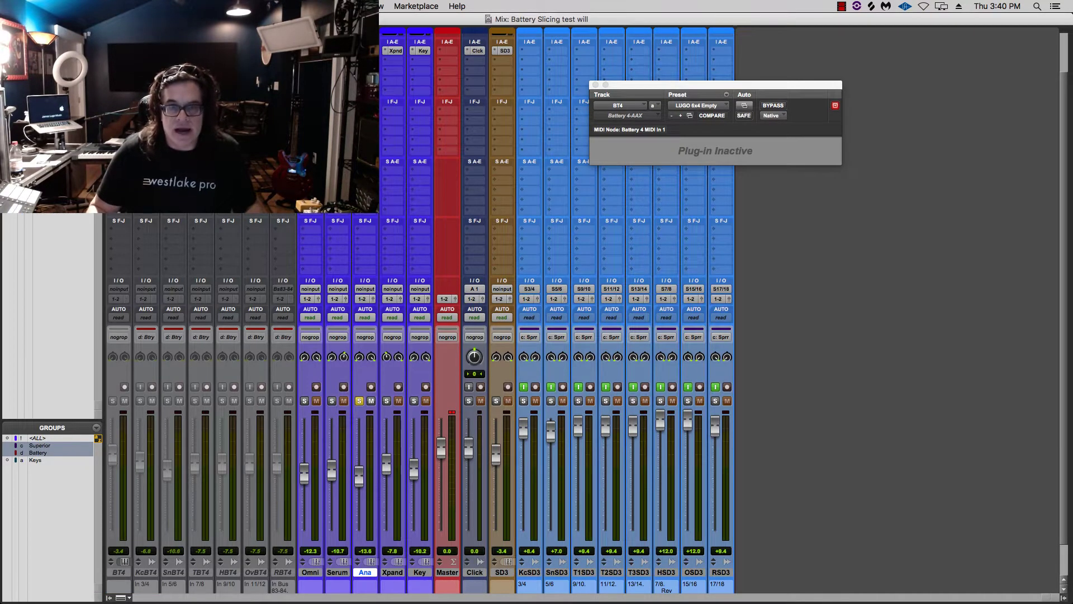
{"action": "left_click", "coordinate": [653, 102]}
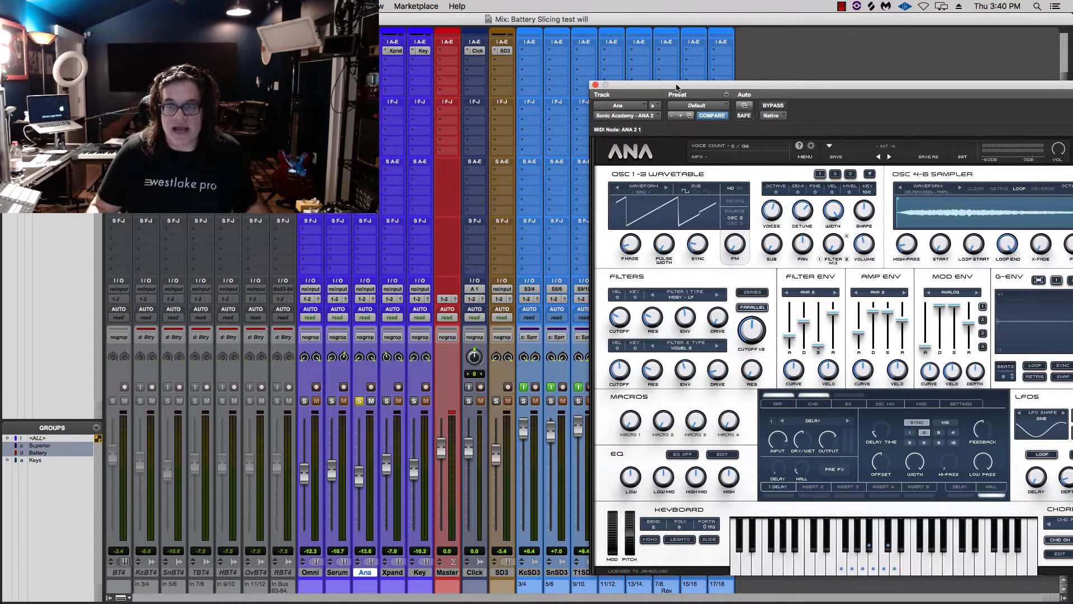
{"action": "left_click_drag", "start_coordinate": [676, 88], "coordinate": [493, 56]}
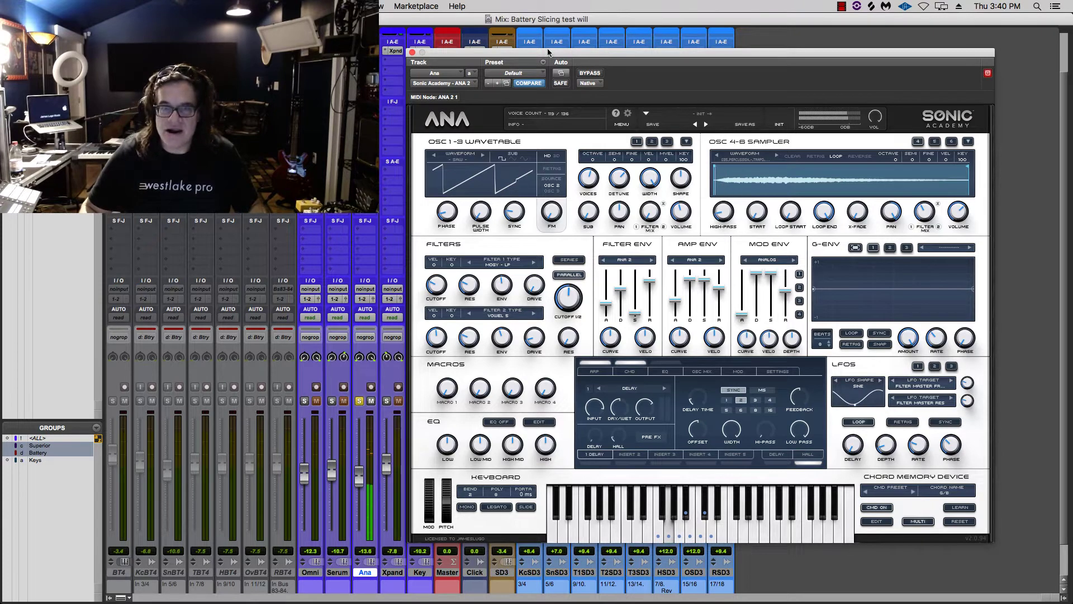
Check the ANA 2 arpeggiator and chord memory settings
{"action": "left_click", "coordinate": [596, 371]}
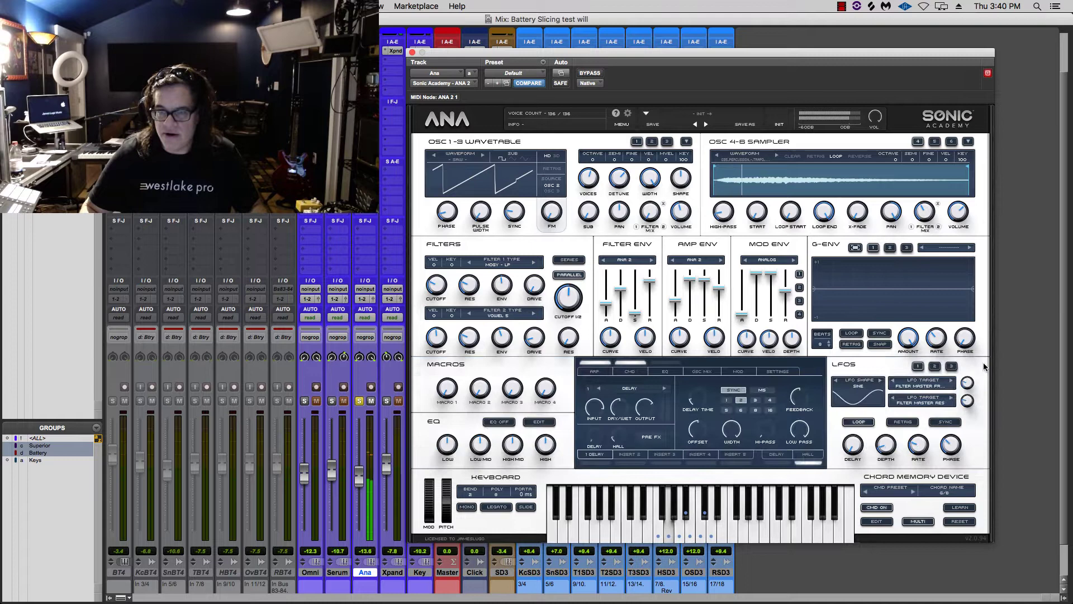
{"action": "left_click", "coordinate": [665, 358]}
{"action": "left_click", "coordinate": [632, 372]}
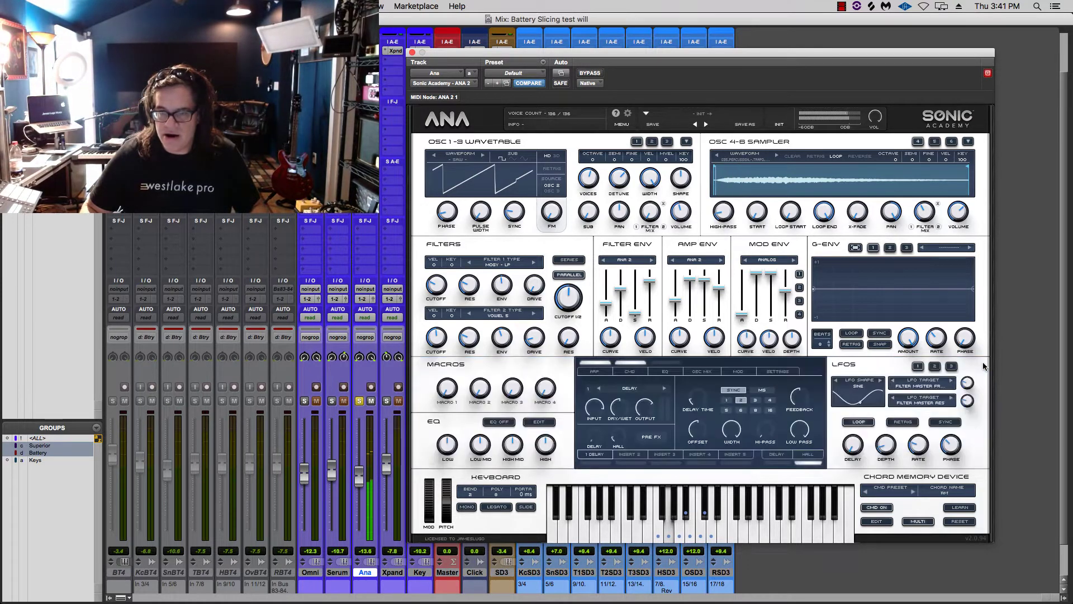
{"action": "left_click", "coordinate": [981, 364]}
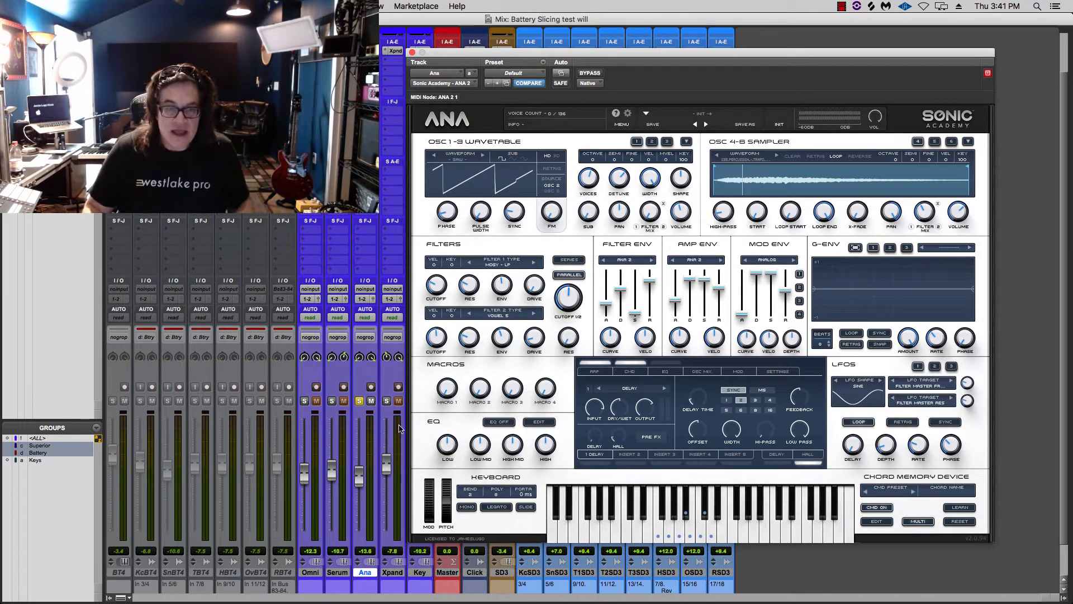
In the Edit window, select the Omni, Serum and Xpand tracks and start playback
{"action": "key", "text": "super+equal"}
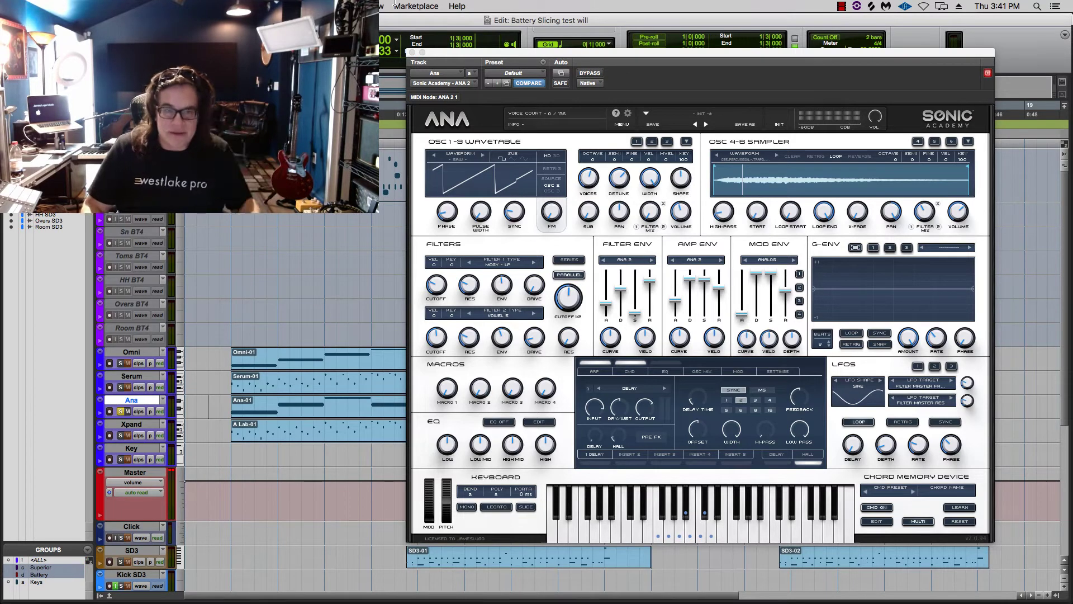
{"action": "left_click_drag", "start_coordinate": [441, 52], "coordinate": [468, 108]}
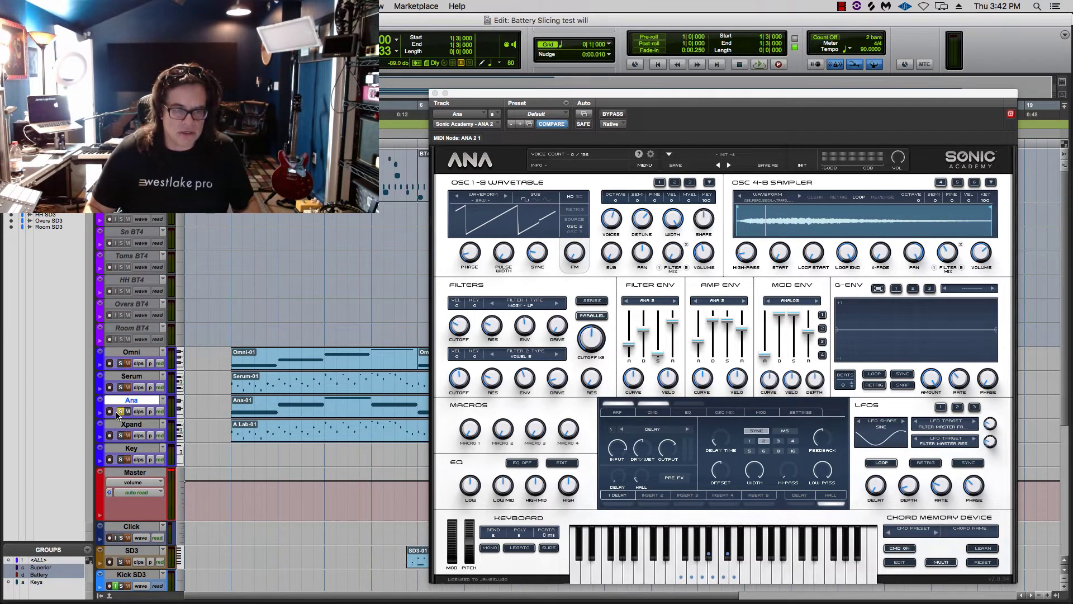
{"action": "left_click", "coordinate": [128, 355]}
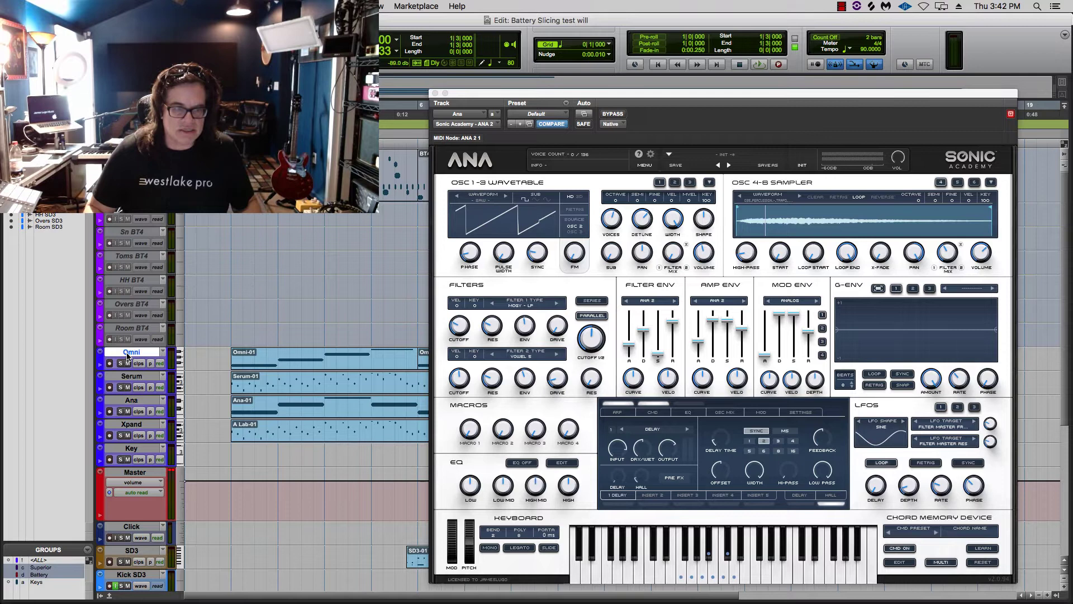
{"action": "left_click", "coordinate": [130, 377]}
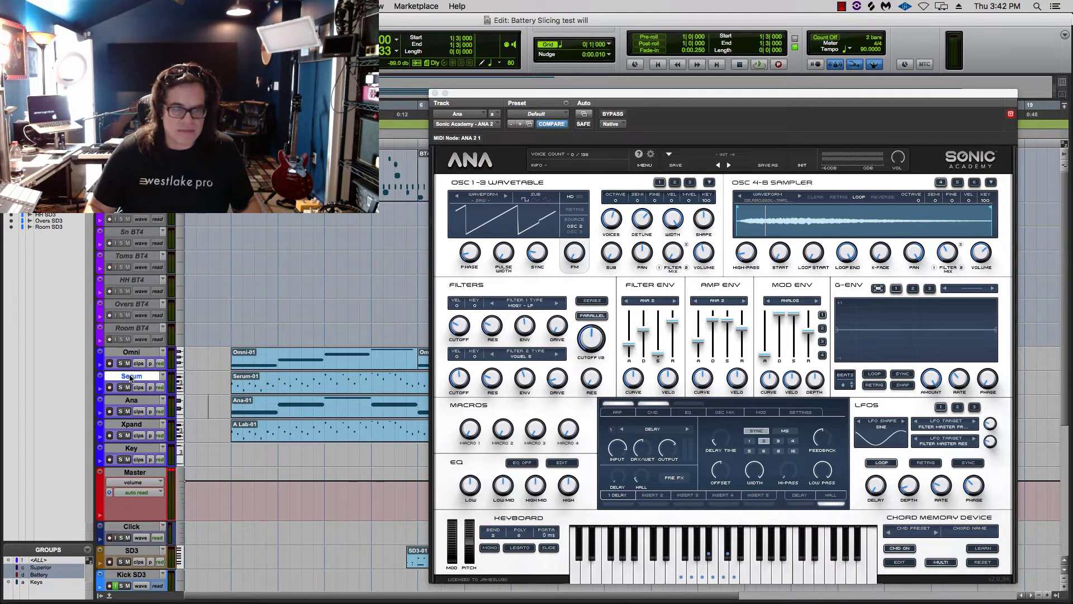
{"action": "left_click", "coordinate": [136, 425]}
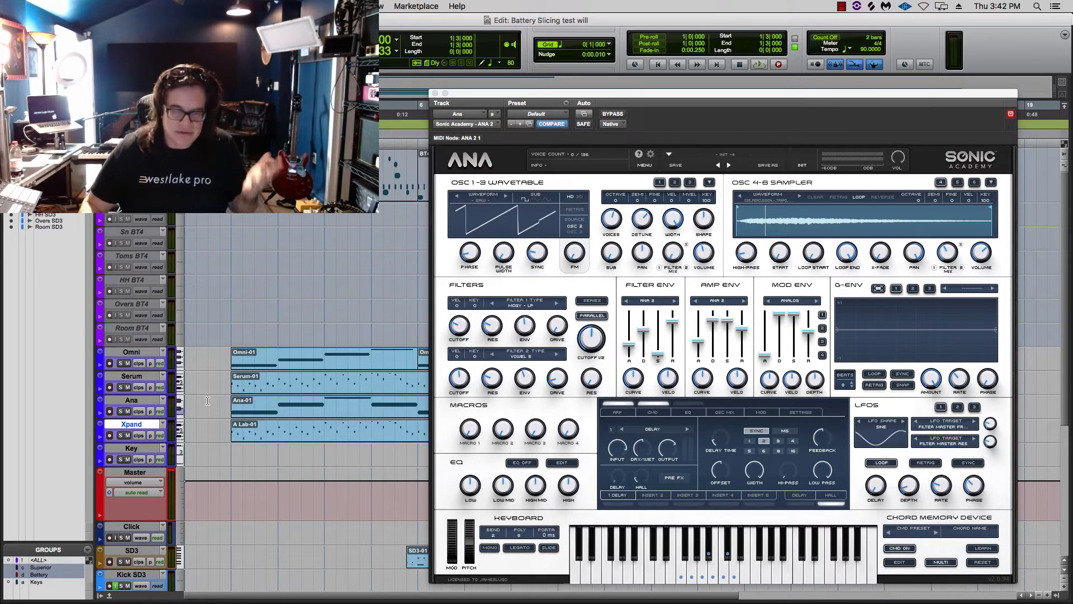
{"action": "key", "text": "space"}
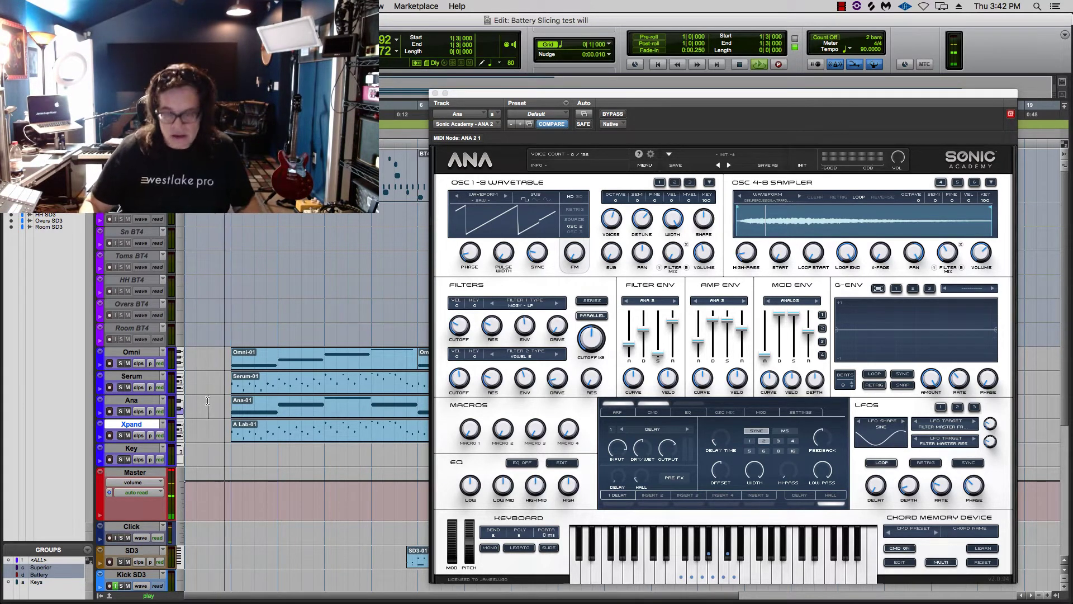
In the Mix window, solo Omni, Serum, Xpand and Ana in turn, then clear all solos
{"action": "key", "text": "super+equal"}
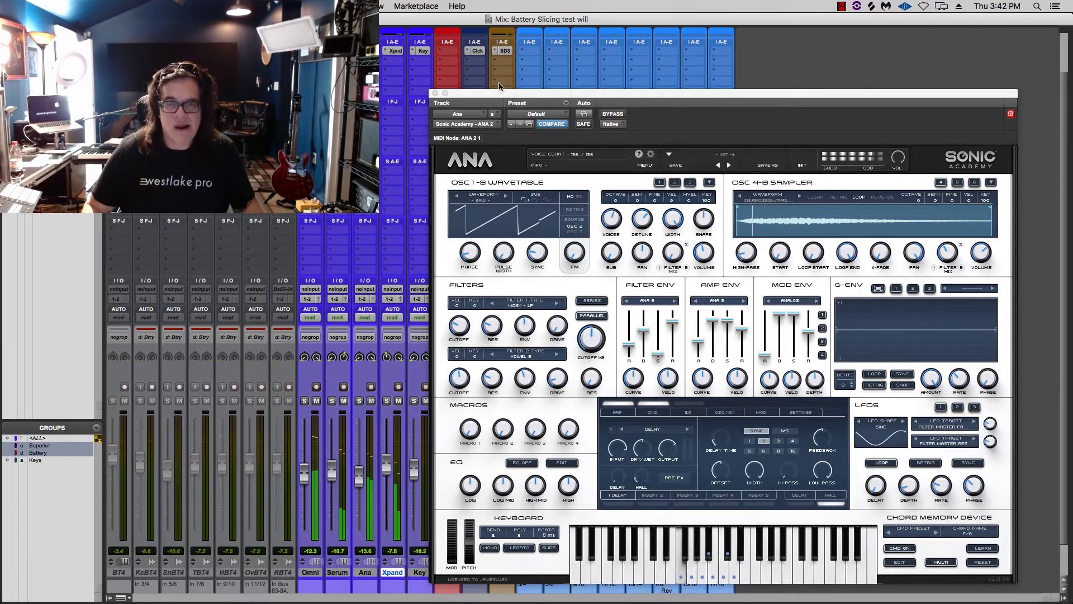
{"action": "left_click_drag", "start_coordinate": [499, 93], "coordinate": [801, 52]}
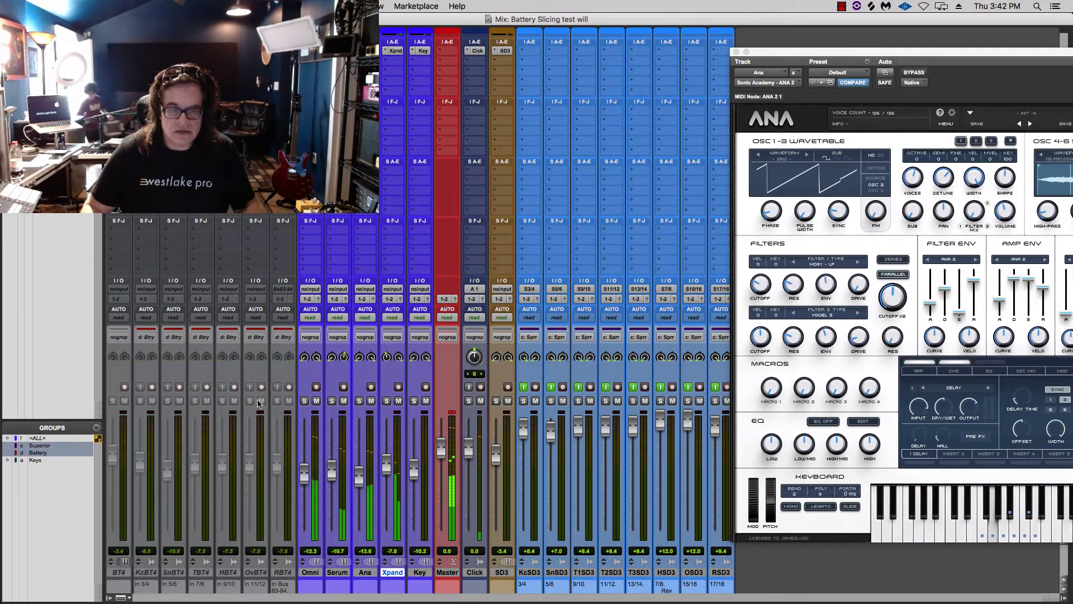
{"action": "left_click", "coordinate": [304, 401]}
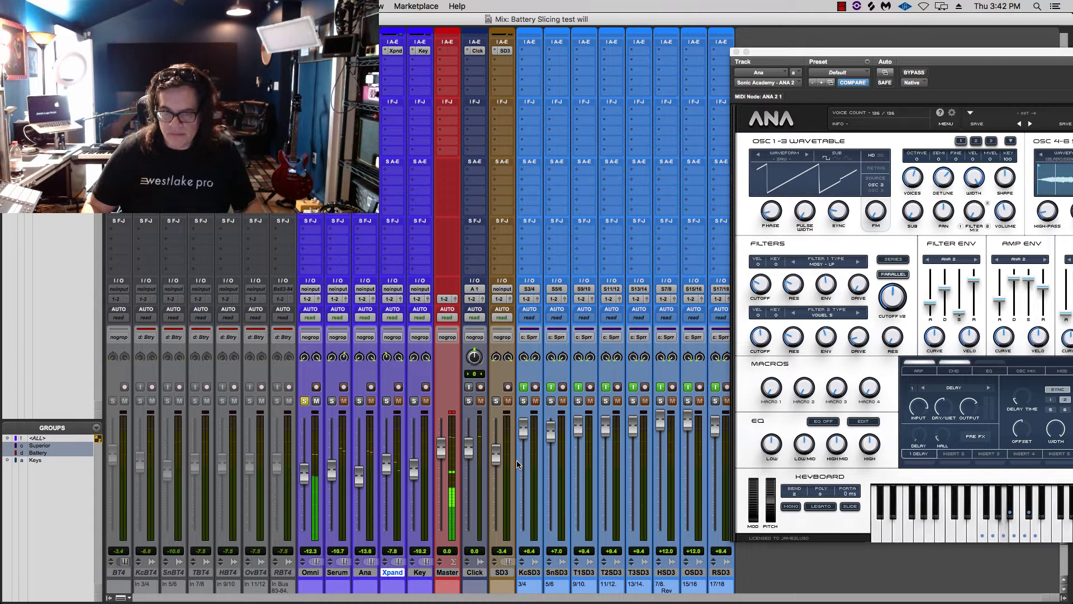
{"action": "left_click", "coordinate": [332, 401]}
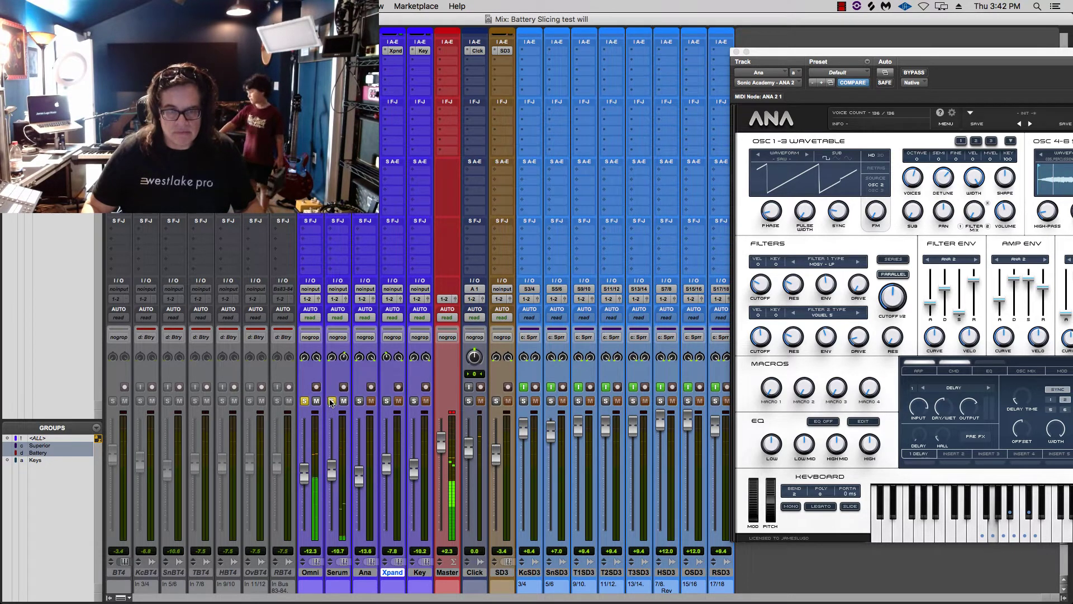
{"action": "left_click", "coordinate": [386, 401]}
{"action": "left_click", "coordinate": [359, 401]}
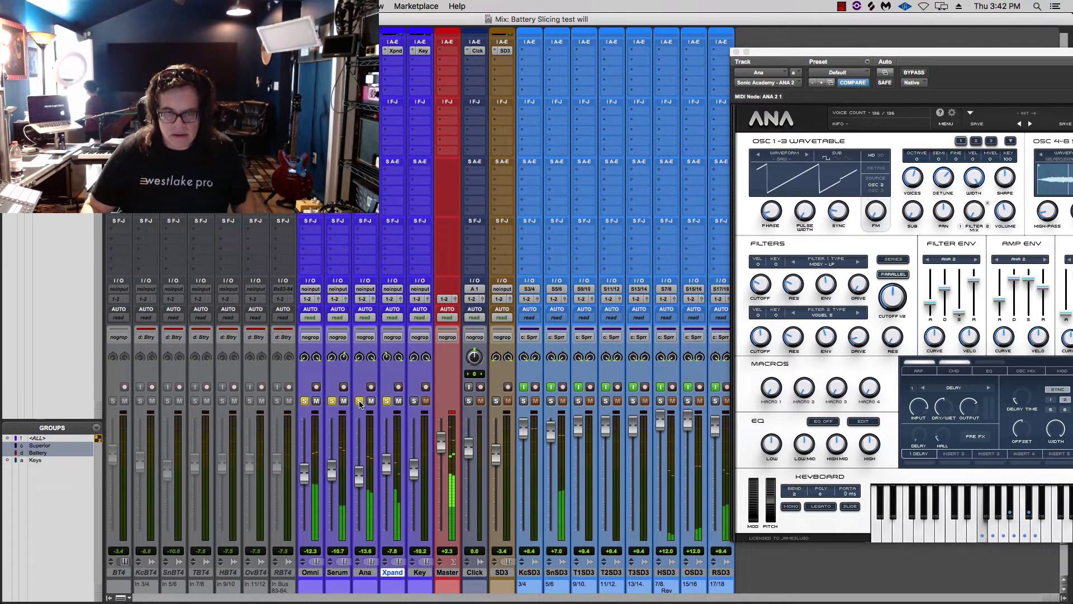
{"action": "left_click", "coordinate": [360, 401], "text": "alt"}
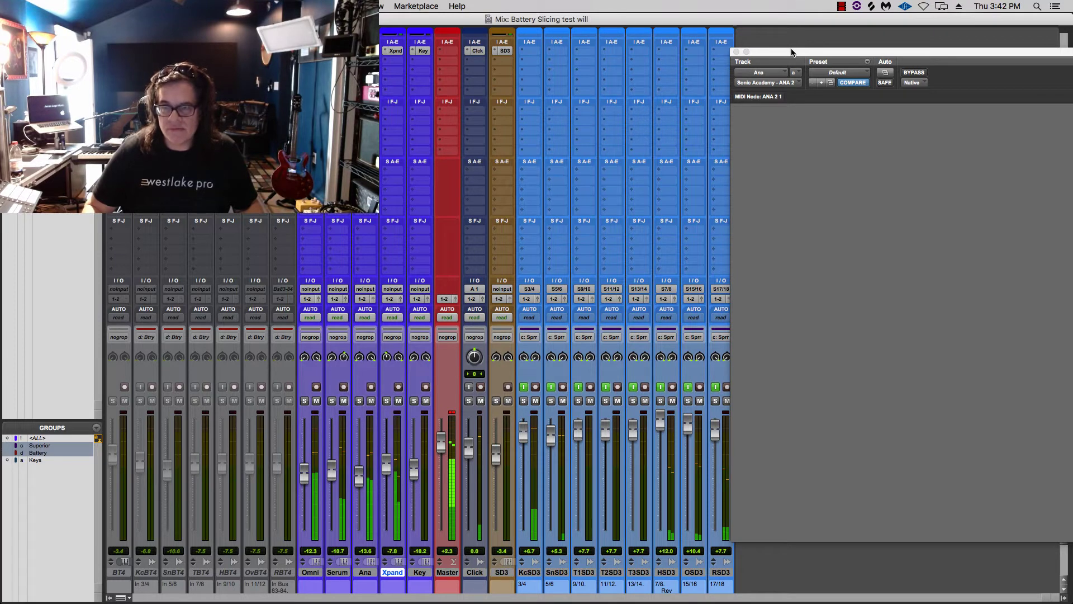
Open Superior Drummer 3 on the SD3 track and move the plug-in windows over the mixer
{"action": "left_click_drag", "start_coordinate": [792, 52], "coordinate": [340, 108]}
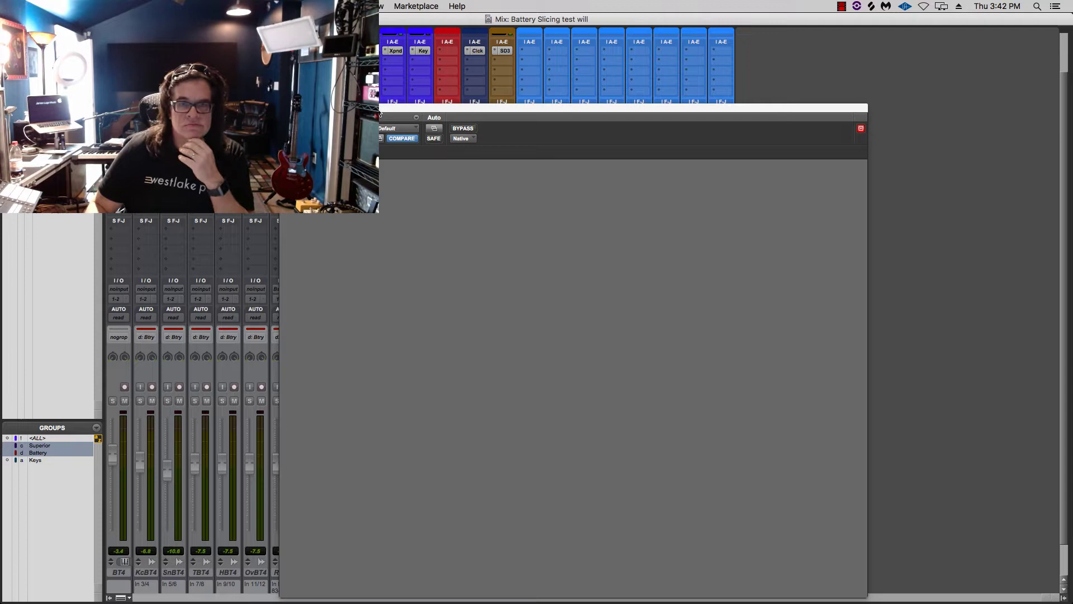
{"action": "left_click", "coordinate": [505, 51]}
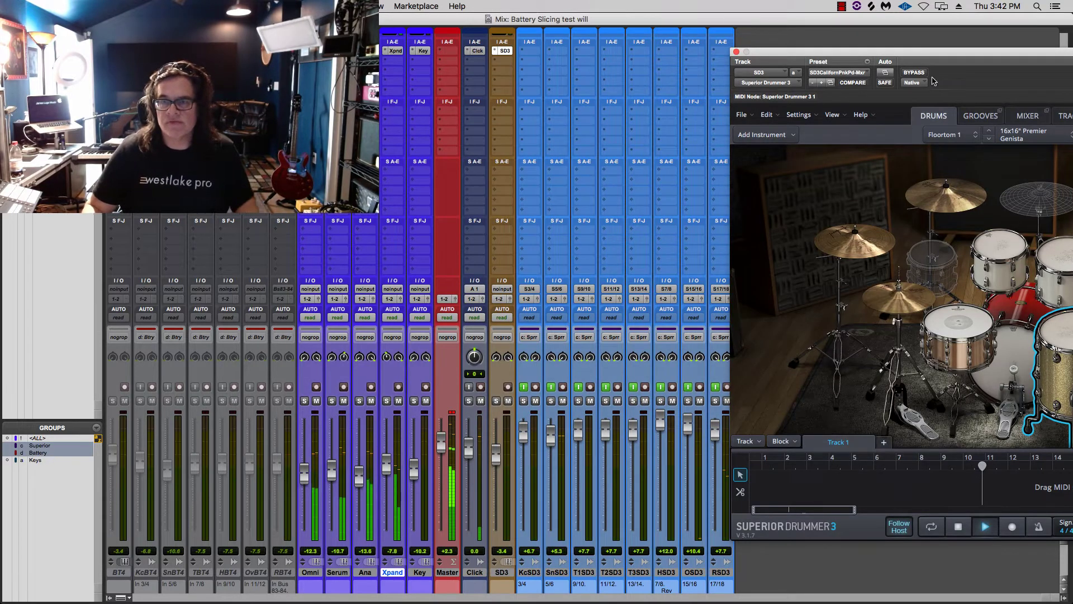
{"action": "left_click_drag", "start_coordinate": [920, 64], "coordinate": [775, 54]}
In the Edit window, stop playback, return to the session start and zoom in horizontally
{"action": "key", "text": "super+equal"}
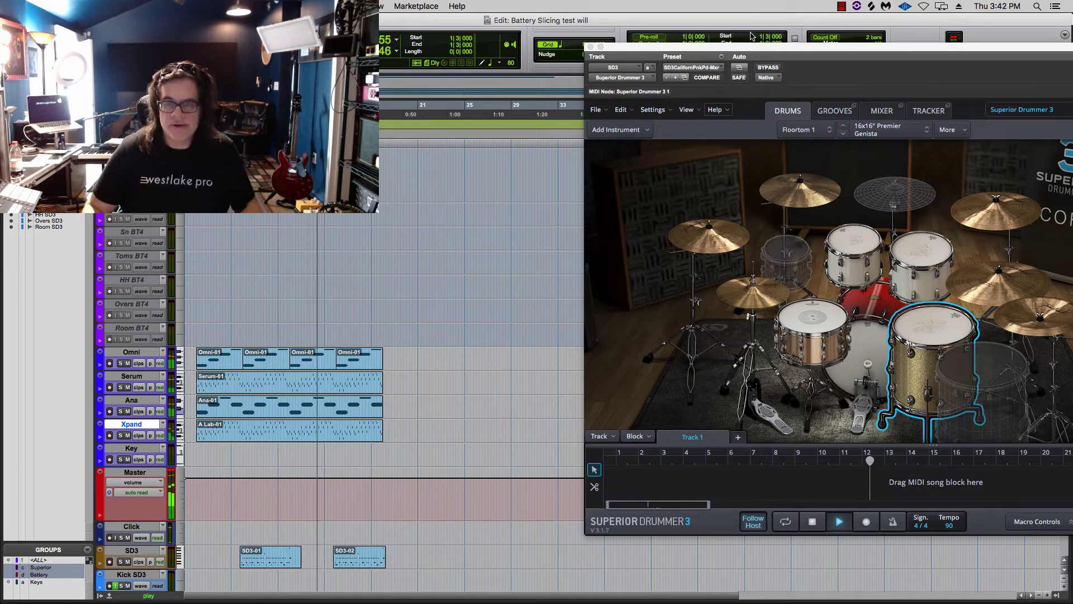
{"action": "left_click_drag", "start_coordinate": [749, 48], "coordinate": [548, 50]}
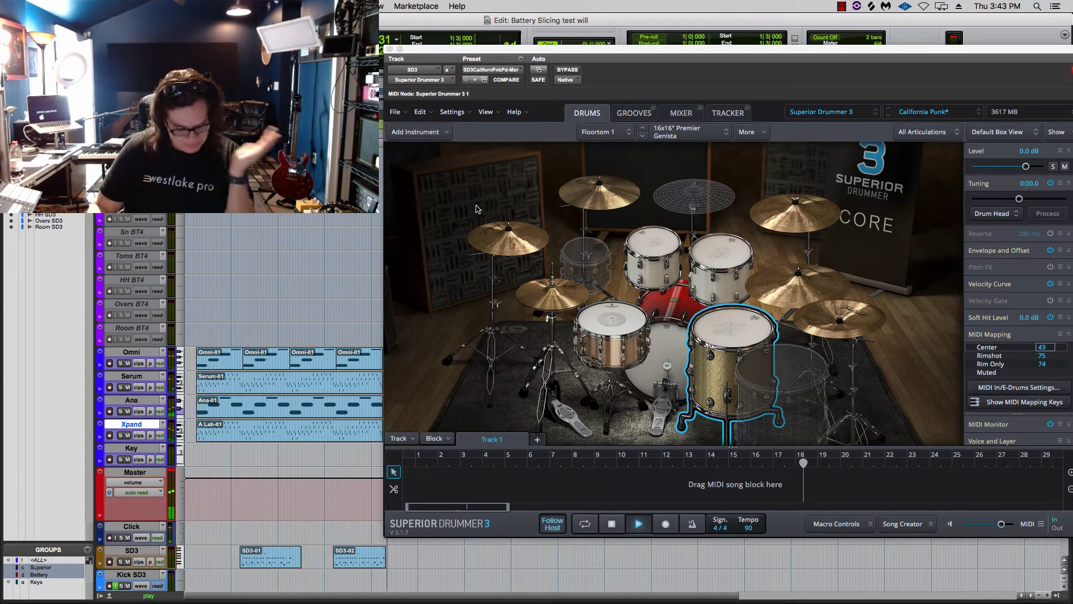
{"action": "key", "text": "space"}
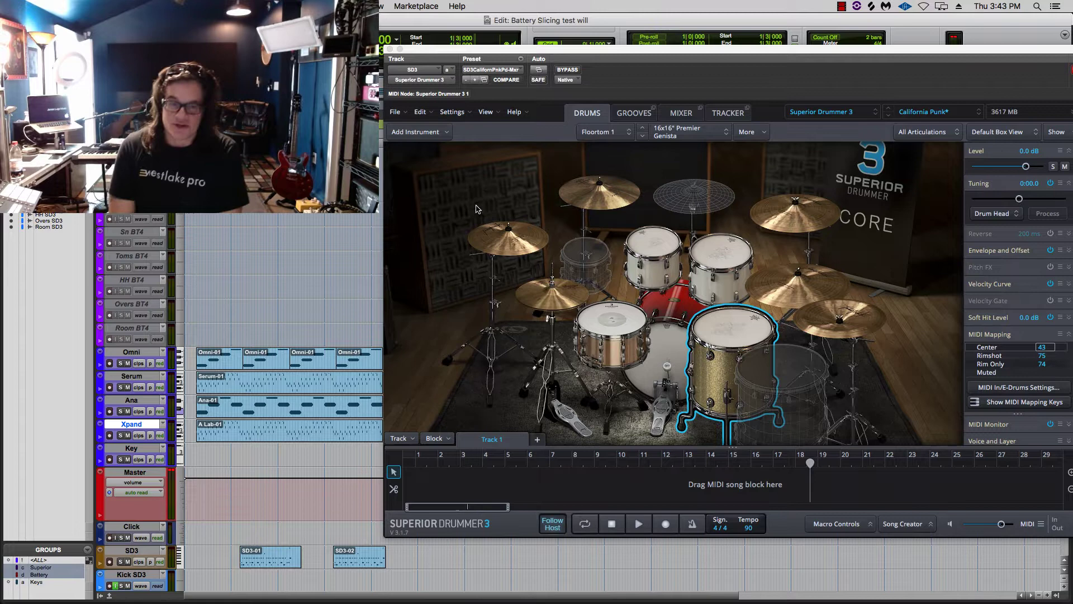
{"action": "key", "text": "Return"}
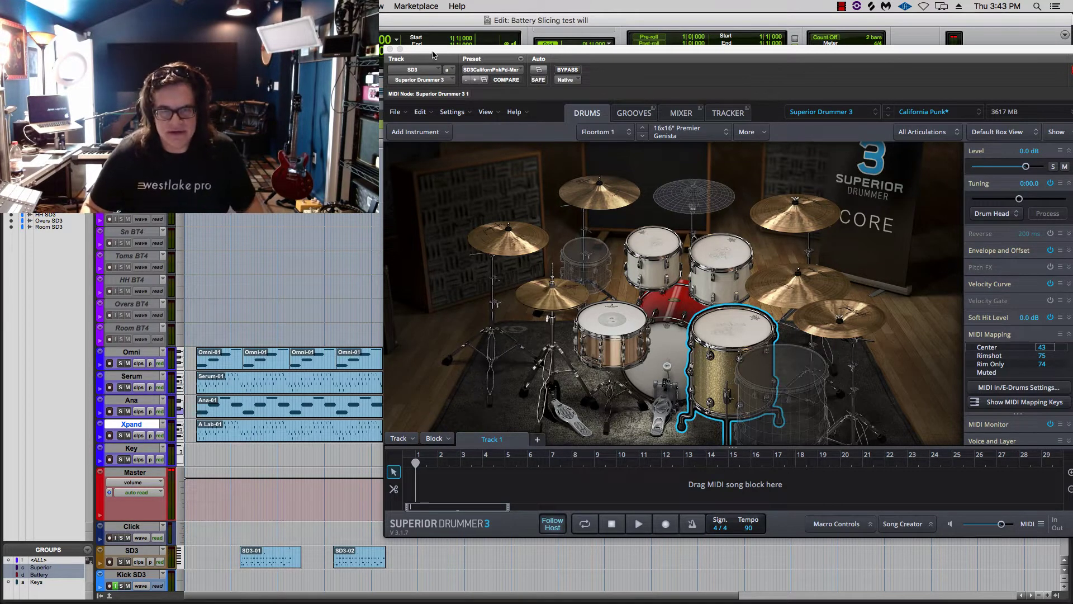
{"action": "left_click_drag", "start_coordinate": [433, 54], "coordinate": [818, 104]}
{"action": "key", "text": "super+bracketright"}
{"action": "key", "text": "super+bracketright"}
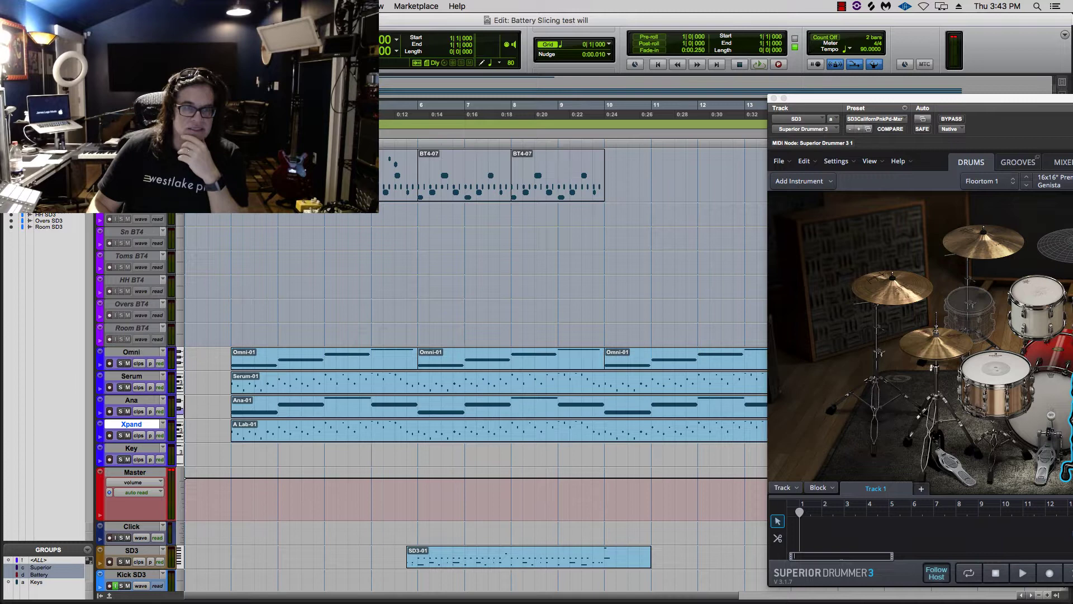
Select the BT4-07 clips up to bar 10, then return to the session start
{"action": "right_click", "coordinate": [130, 325]}
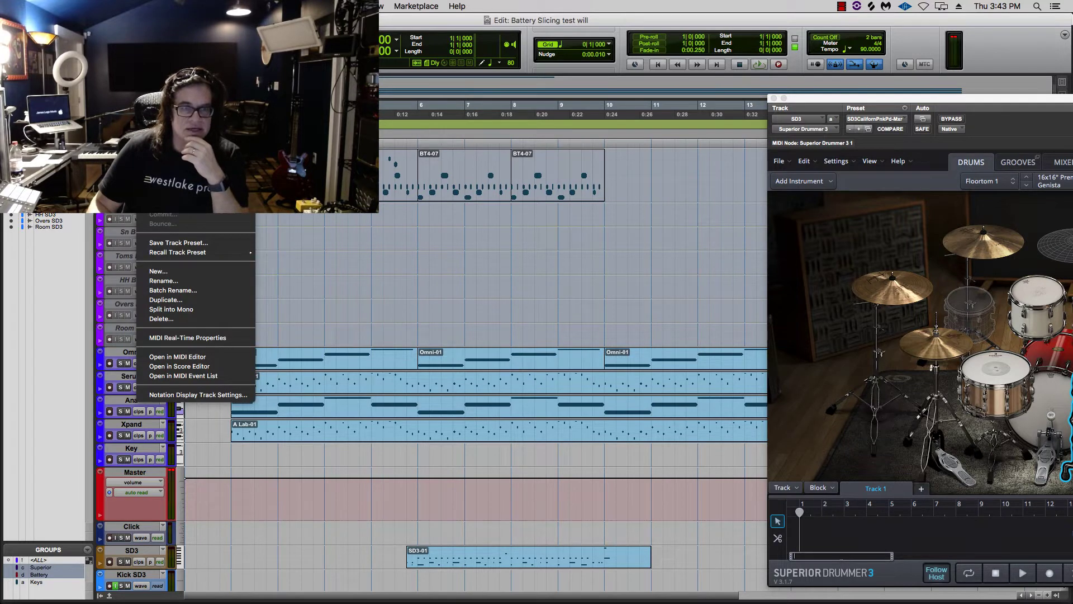
{"action": "key", "text": "Escape"}
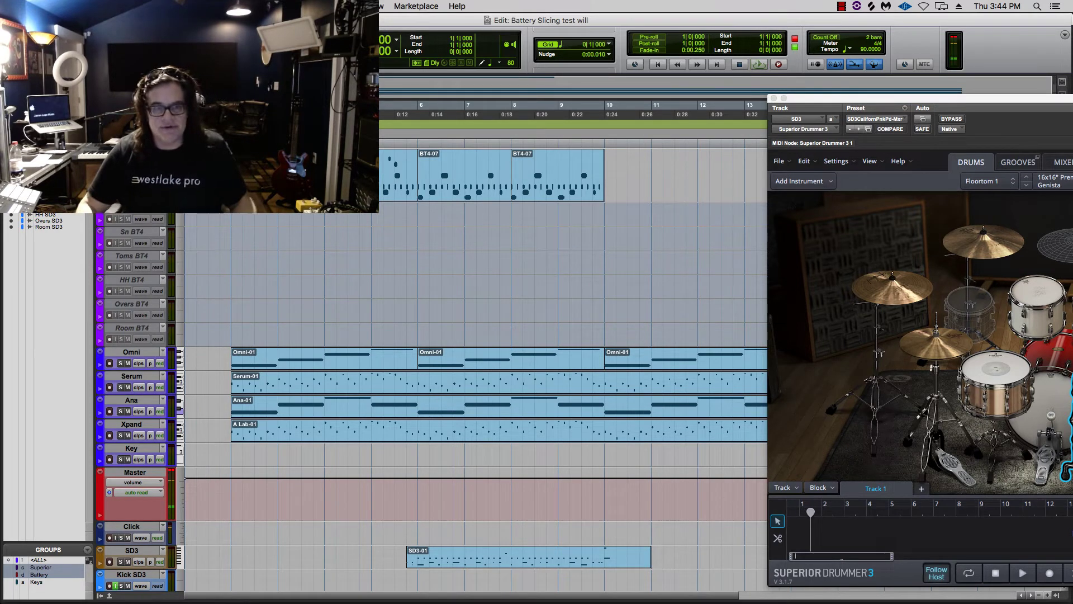
{"action": "triple_click", "coordinate": [559, 181]}
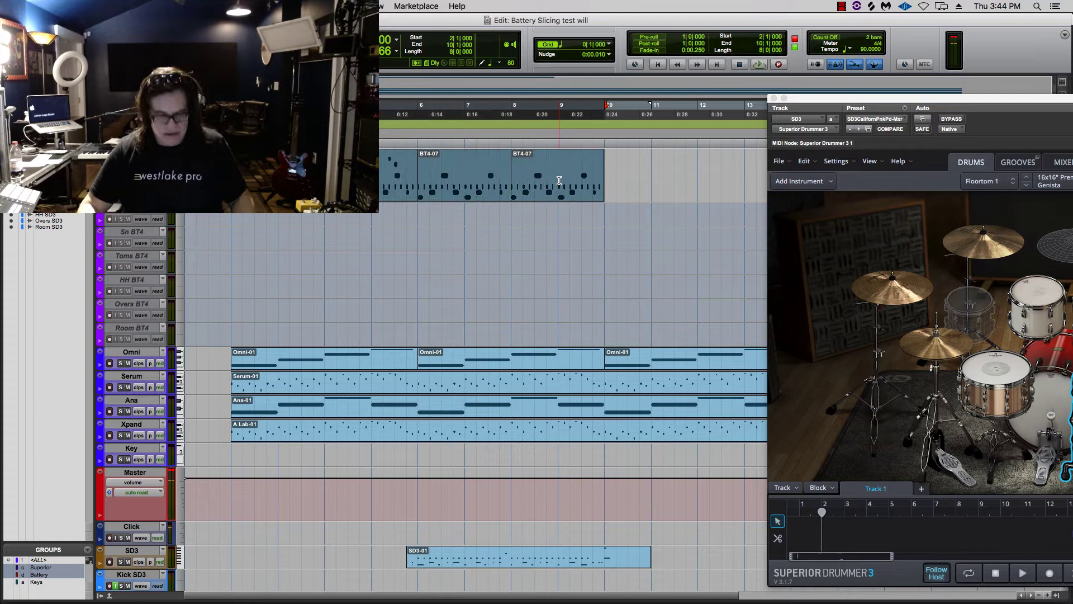
{"action": "key", "text": "Return"}
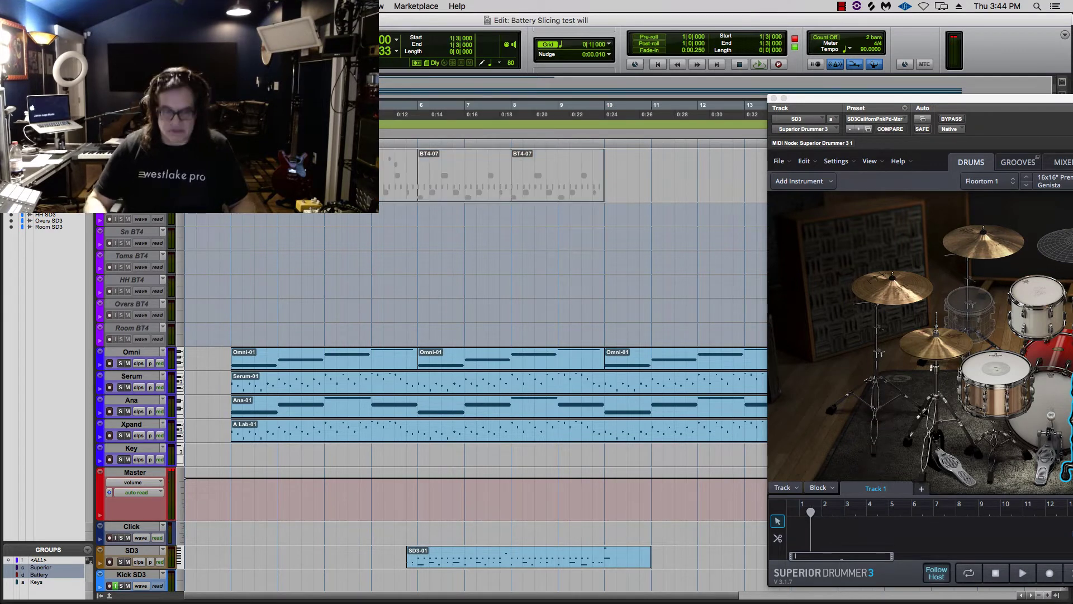
Play the session from the start to audition the Battery loop, stop, and show the Mix window
{"action": "key", "text": "space"}
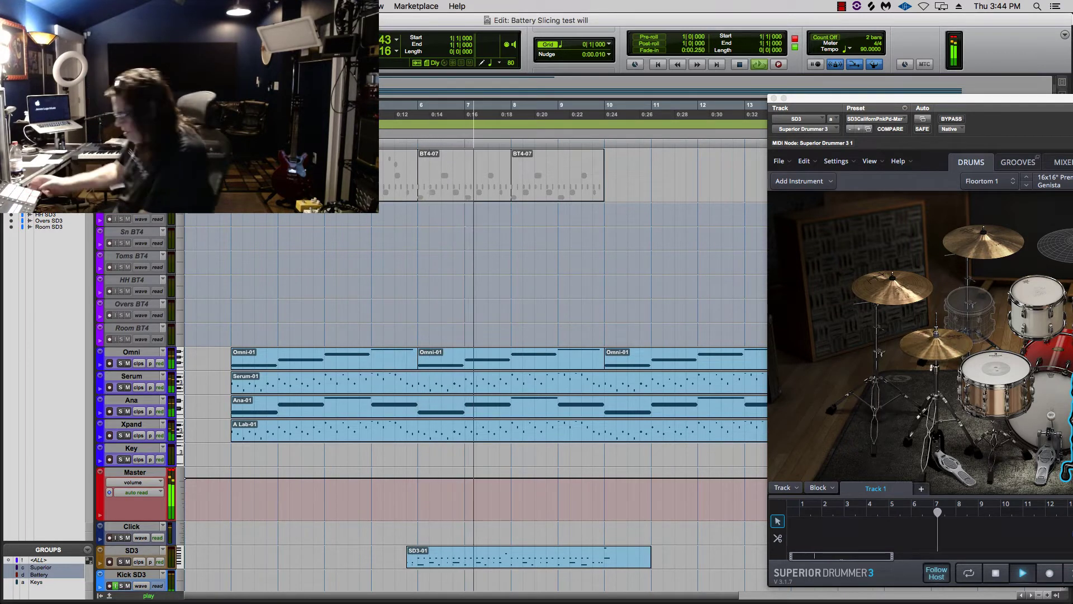
{"action": "key", "text": "space"}
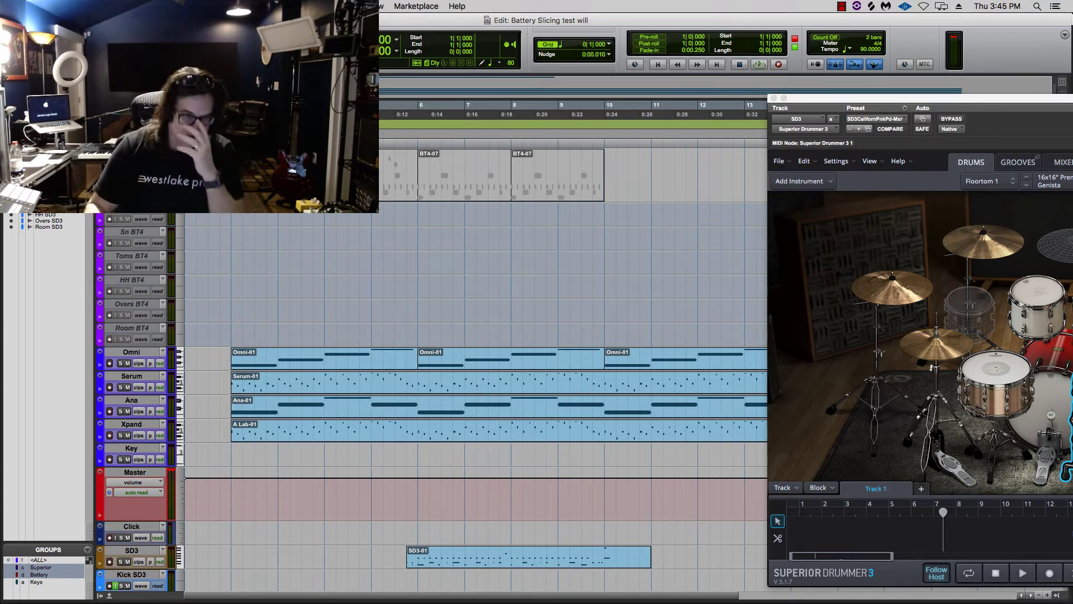
{"action": "key", "text": "super+equal"}
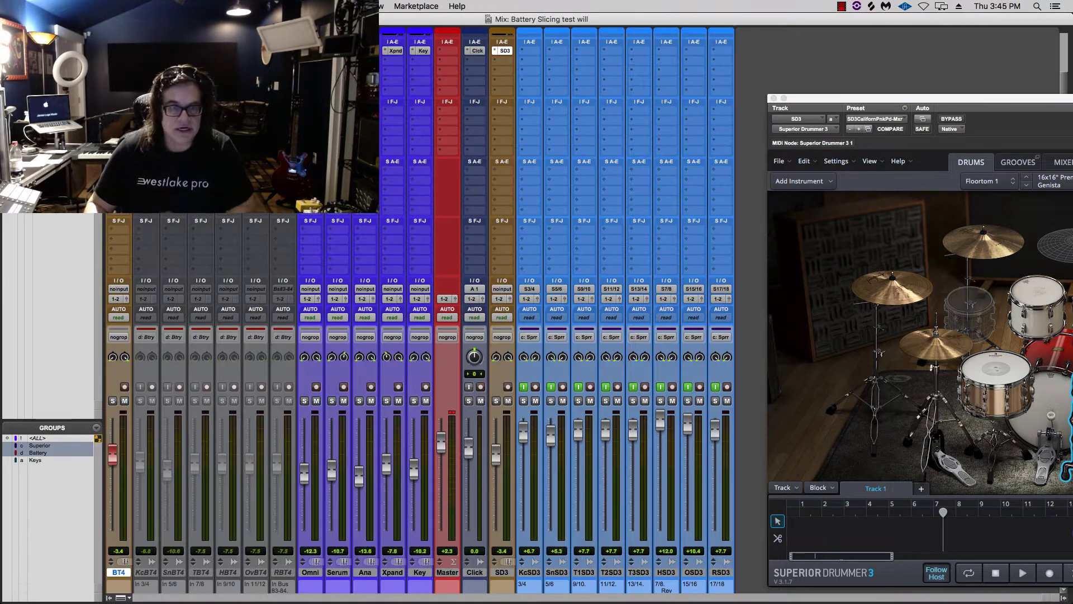
Open Omnisphere on the Omni track at its patch browser, then open Serum on the Serum track
{"action": "left_click", "coordinate": [869, 103]}
{"action": "left_click_drag", "start_coordinate": [870, 101], "coordinate": [544, 87]}
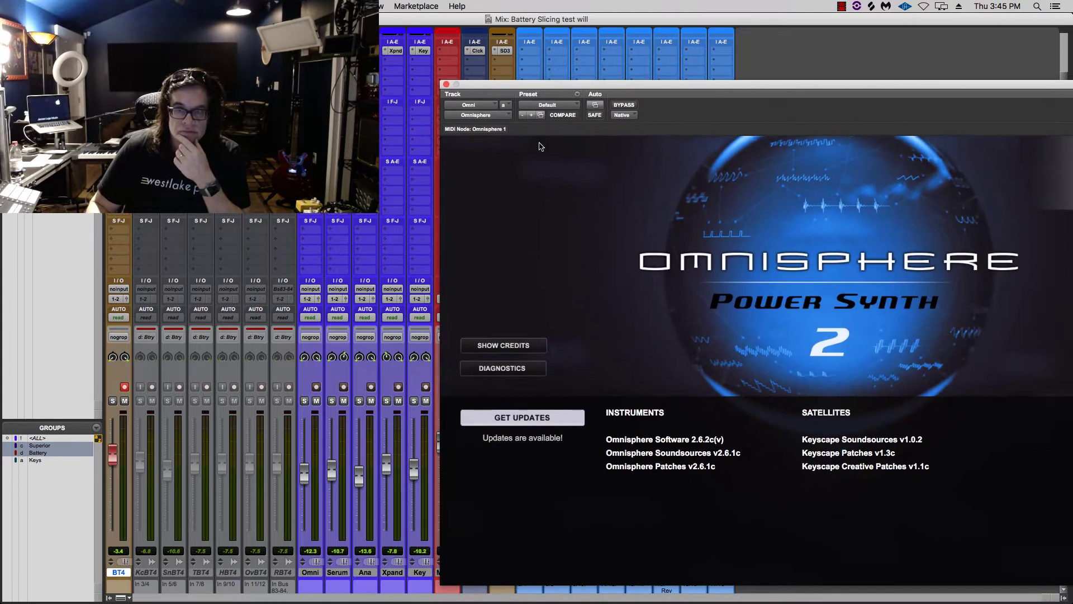
{"action": "left_click", "coordinate": [548, 177]}
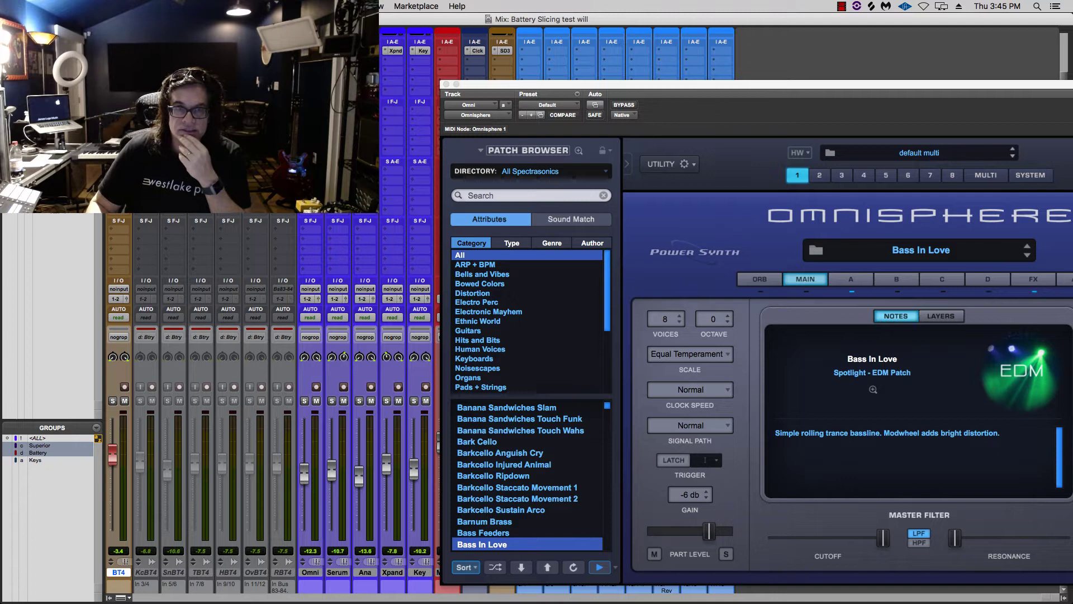
{"action": "left_click", "coordinate": [484, 90]}
{"action": "left_click_drag", "start_coordinate": [484, 90], "coordinate": [523, 91]}
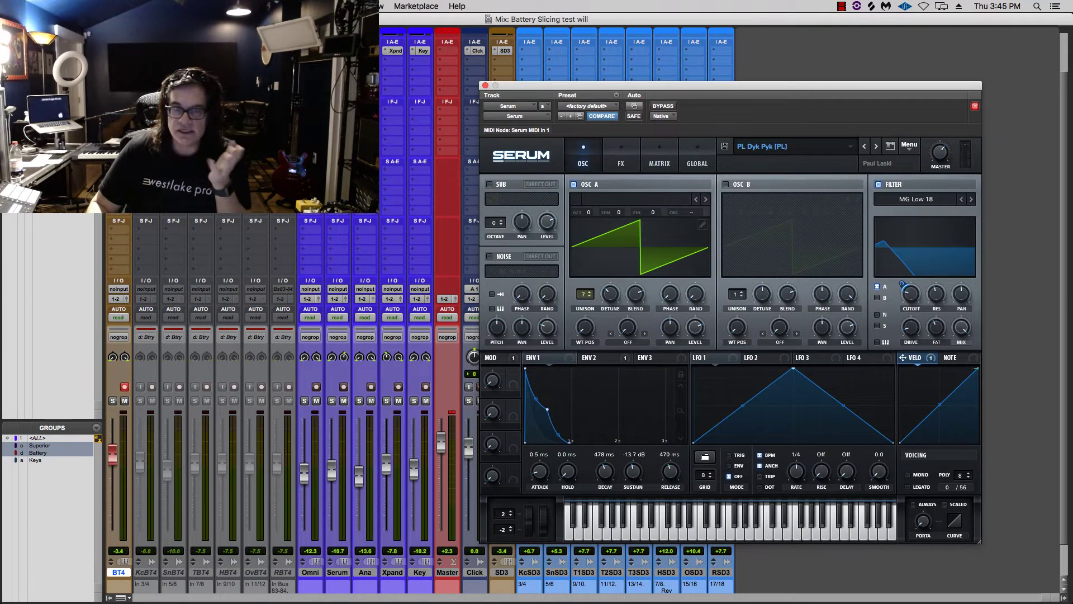
Open ANA 2 on the Ana track, record-arm Ana, and show ANA's chord memory editor
{"action": "left_click", "coordinate": [510, 106]}
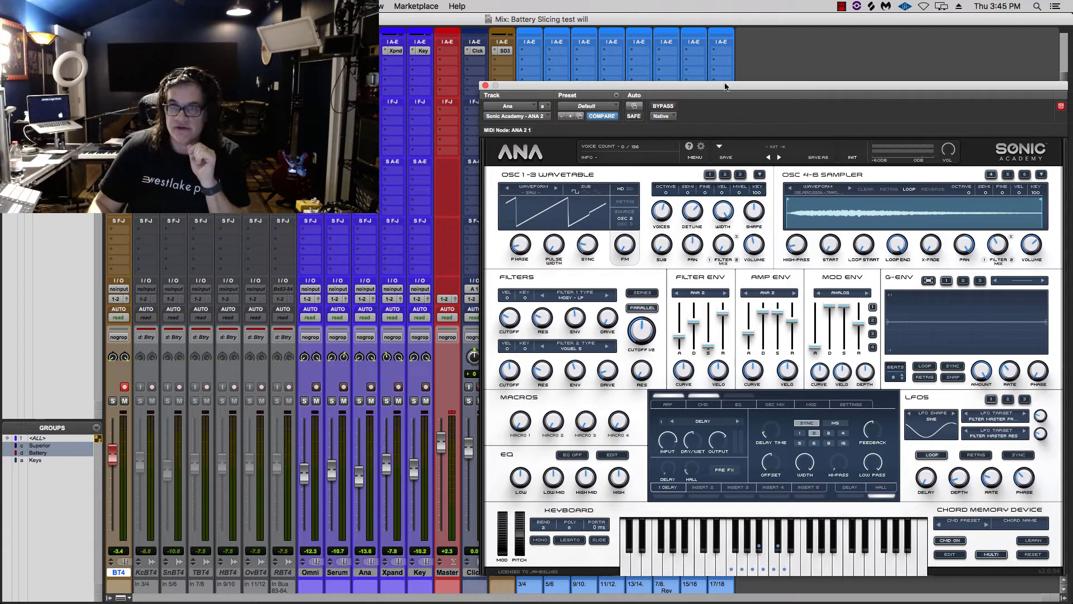
{"action": "left_click_drag", "start_coordinate": [726, 93], "coordinate": [583, 75]}
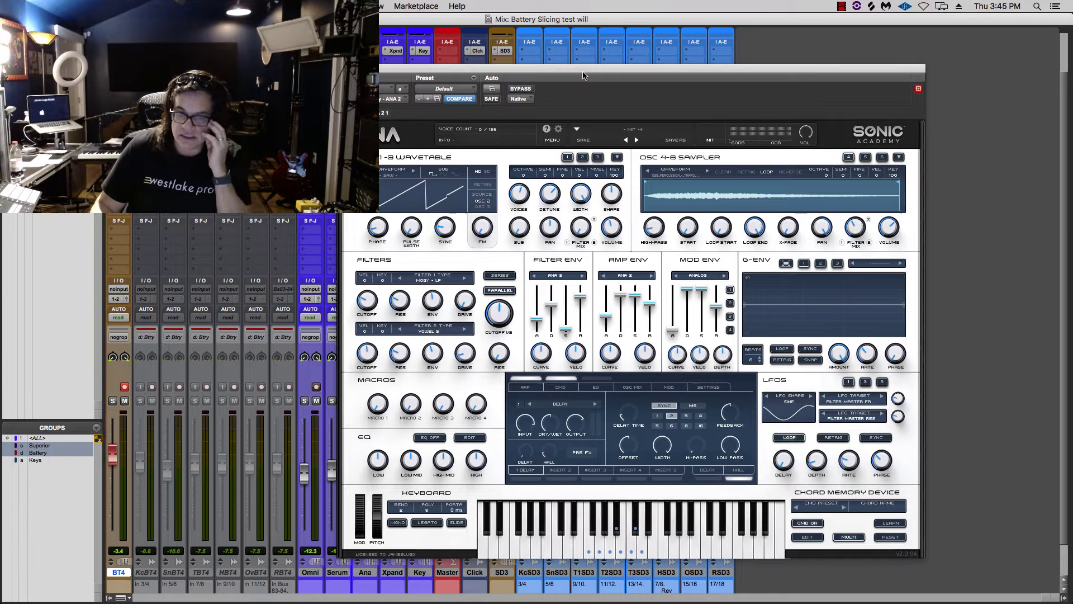
{"action": "left_click_drag", "start_coordinate": [621, 71], "coordinate": [730, 73]}
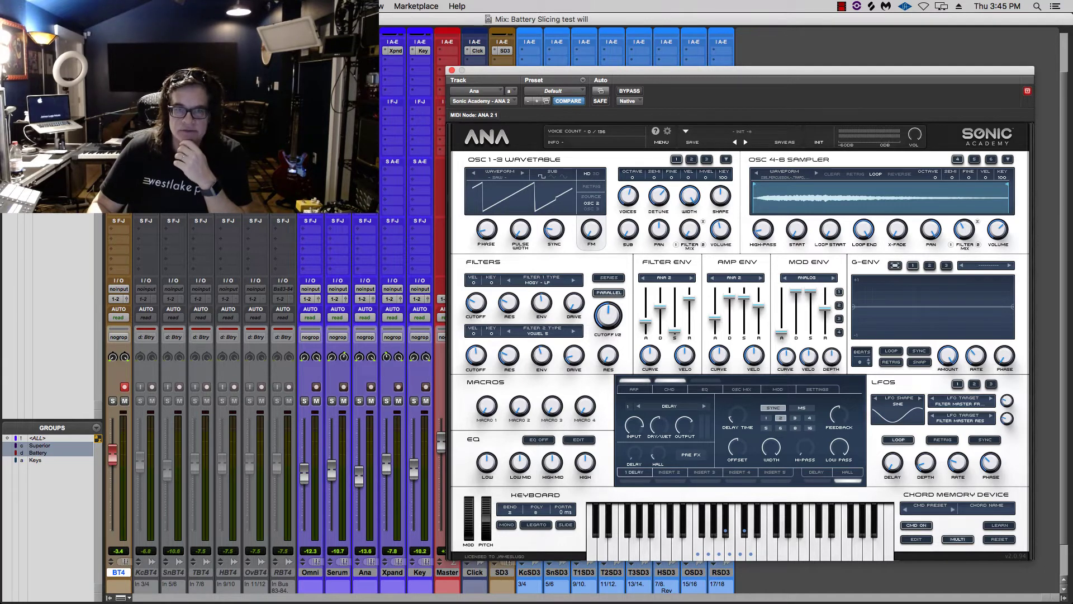
{"action": "left_click", "coordinate": [512, 87]}
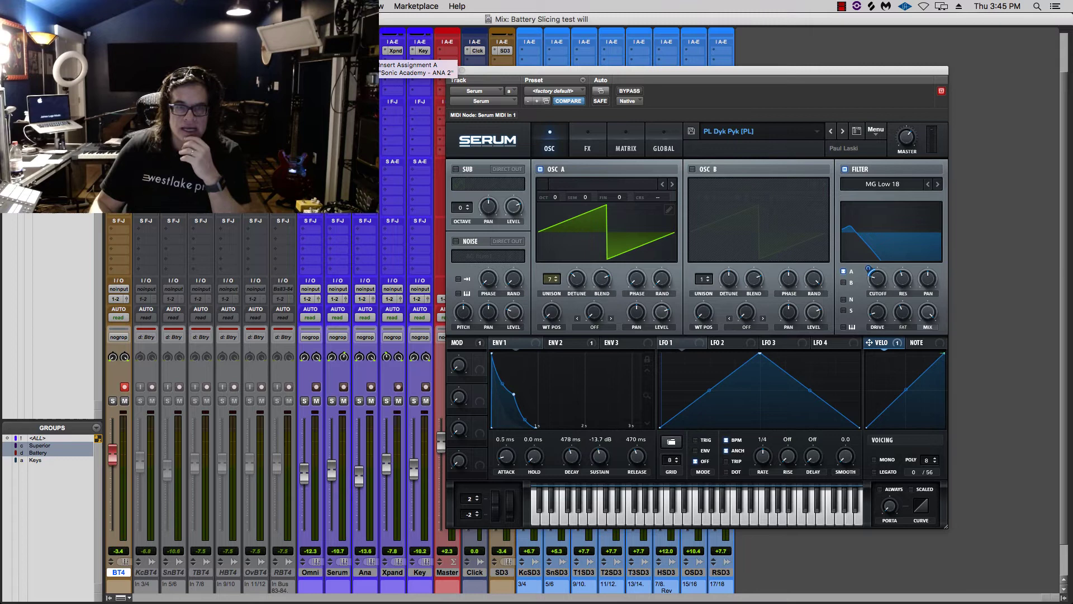
{"action": "left_click", "coordinate": [394, 52]}
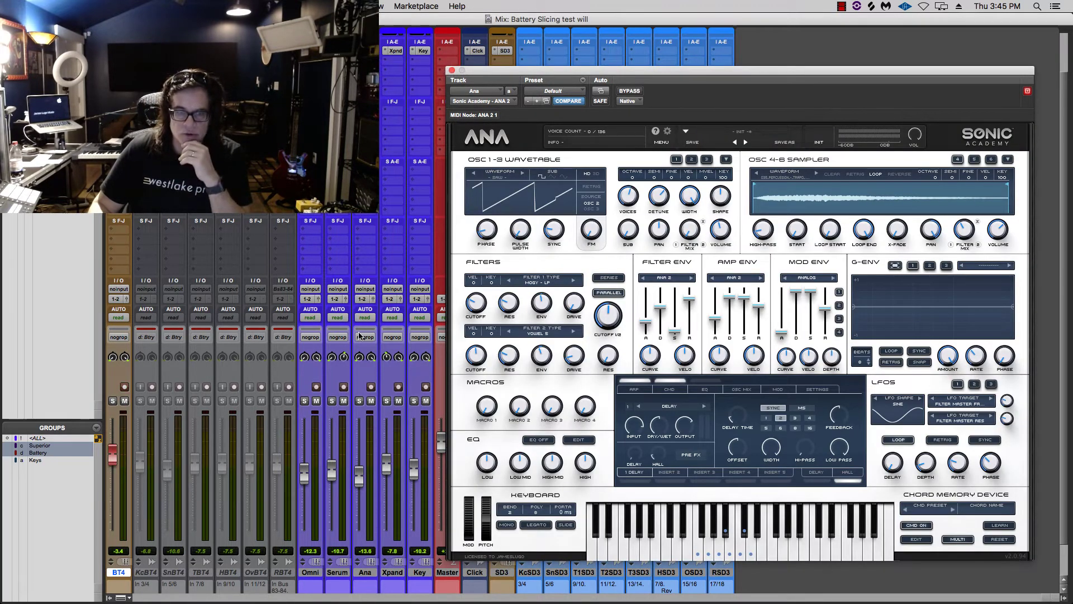
{"action": "left_click", "coordinate": [370, 387]}
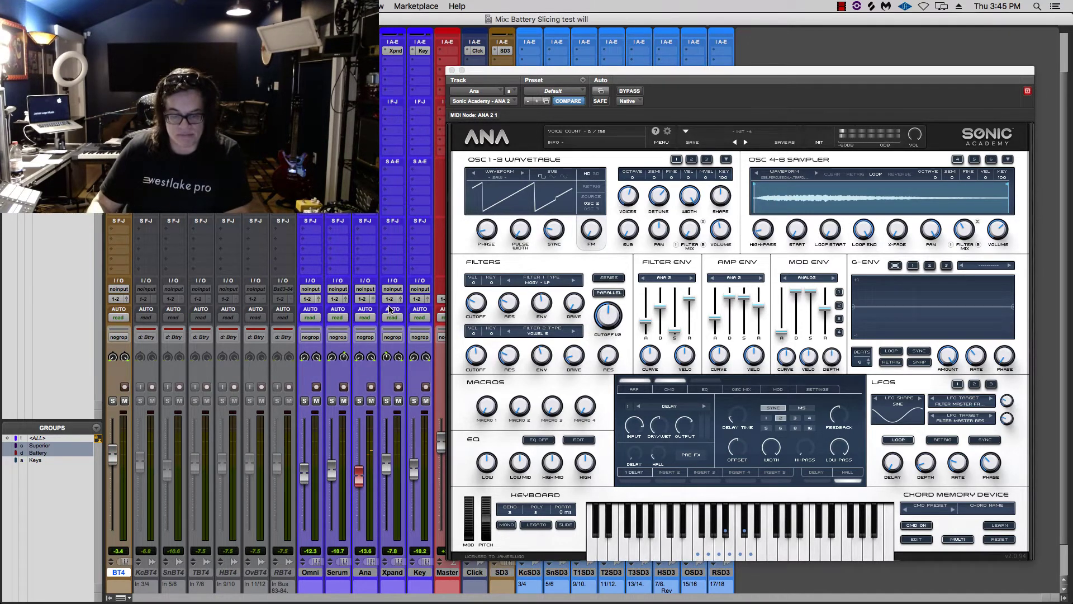
{"action": "left_click", "coordinate": [668, 390]}
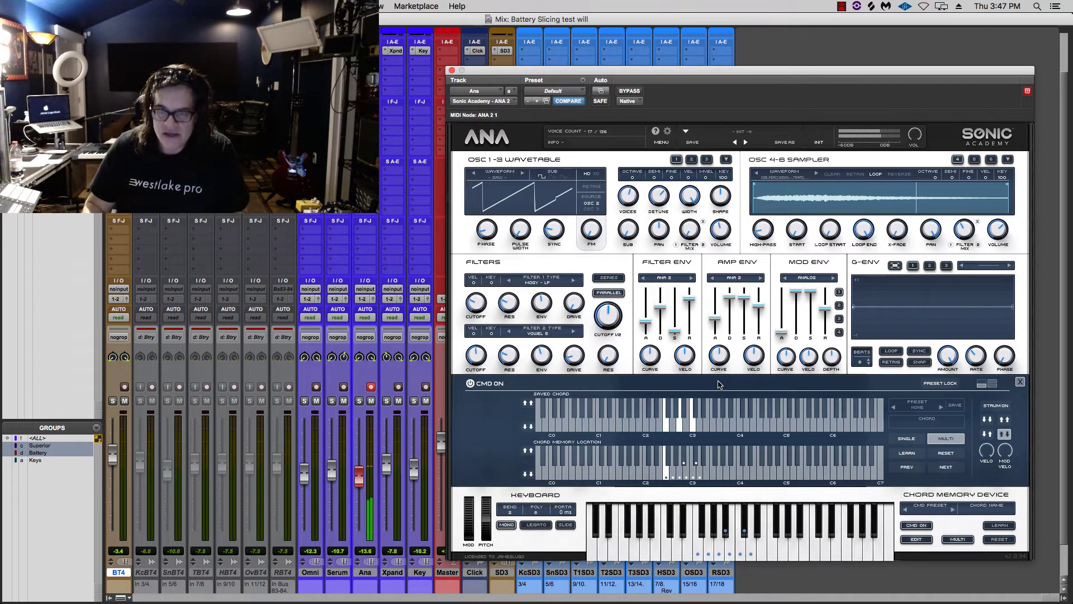
Pull ANA's amp envelope attack down to near zero and disarm the Ana track
{"action": "mouse_move", "coordinate": [716, 322]}
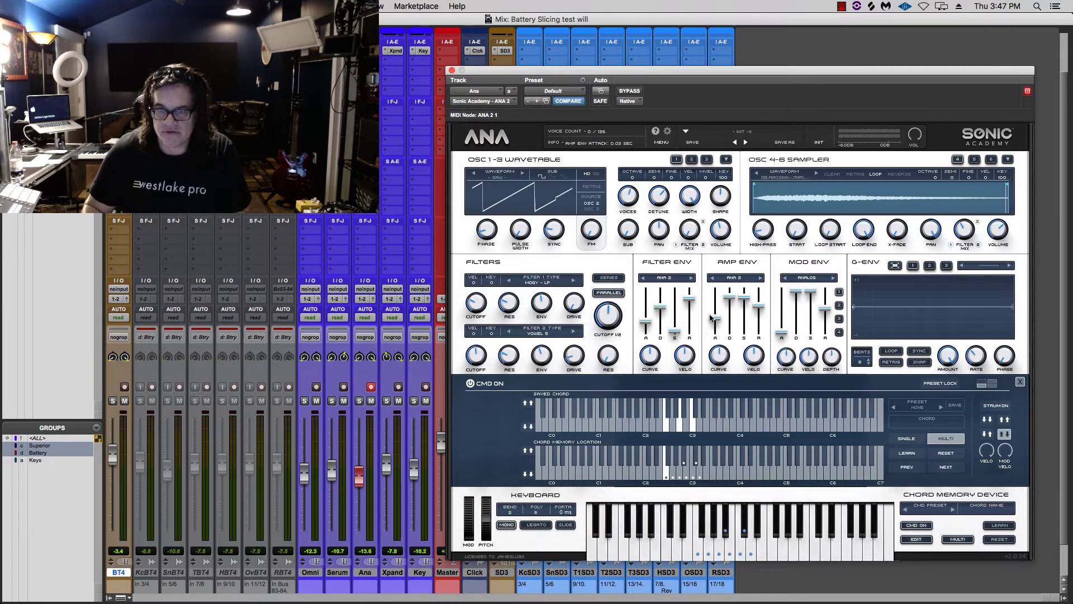
{"action": "mouse_move", "coordinate": [713, 323]}
{"action": "left_mouse_down"}
{"action": "mouse_move", "coordinate": [715, 332]}
{"action": "mouse_move", "coordinate": [716, 323]}
{"action": "left_mouse_up"}
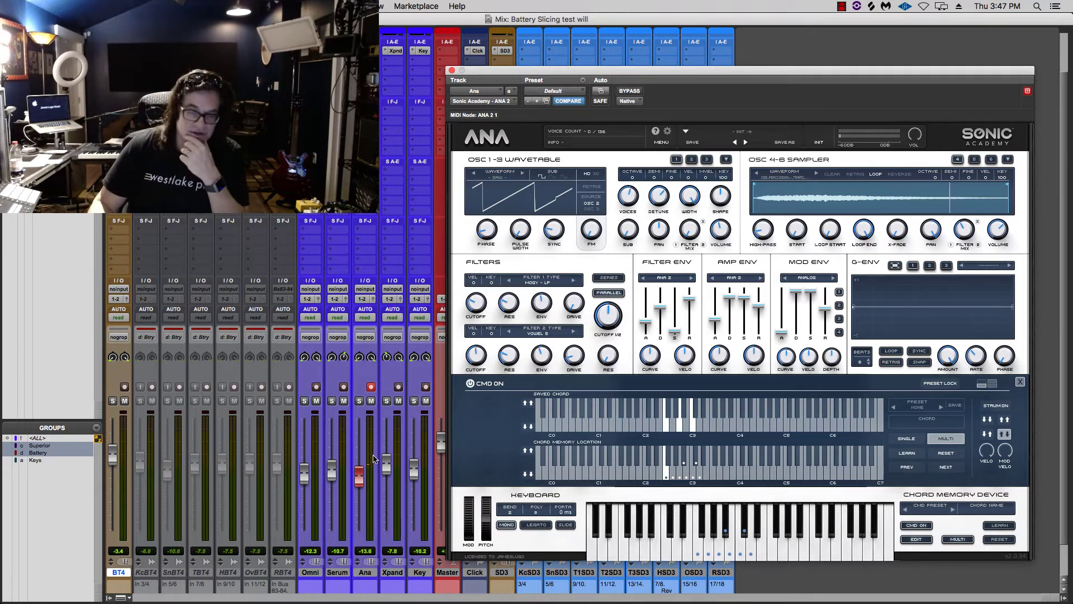
{"action": "left_click", "coordinate": [369, 388]}
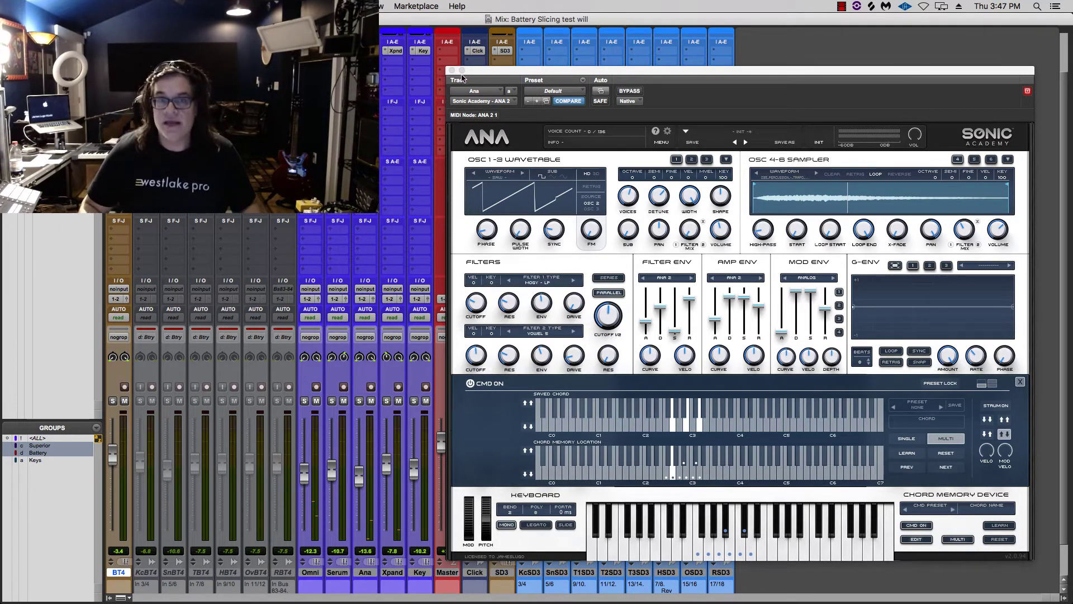
{"action": "left_click_drag", "start_coordinate": [474, 74], "coordinate": [570, 43]}
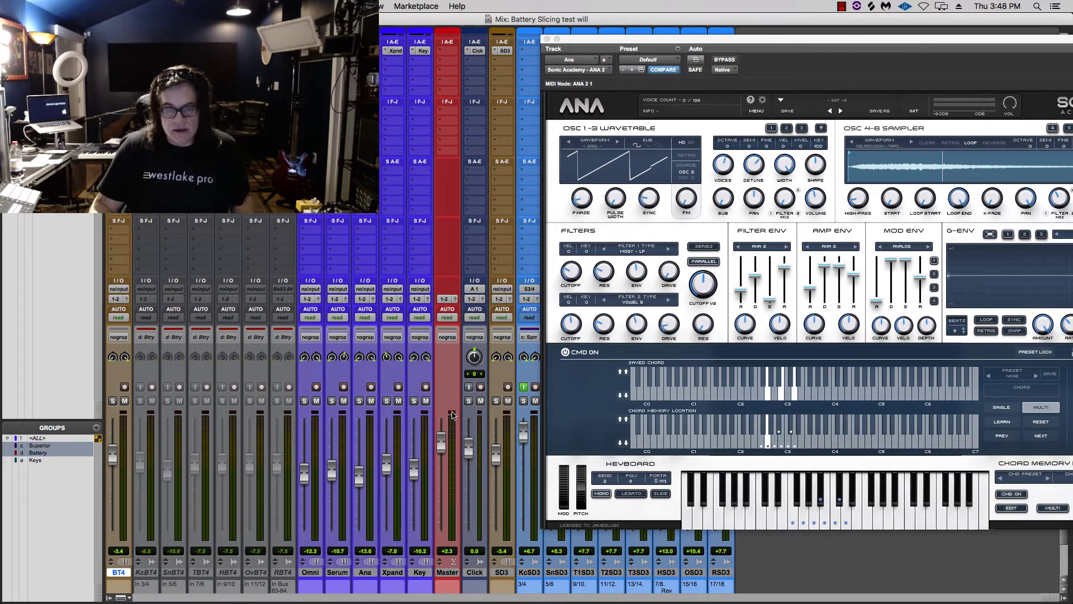
Reset the Master volume to 0.0 and record-arm the BT4 track
{"action": "left_click", "coordinate": [442, 443], "text": "alt"}
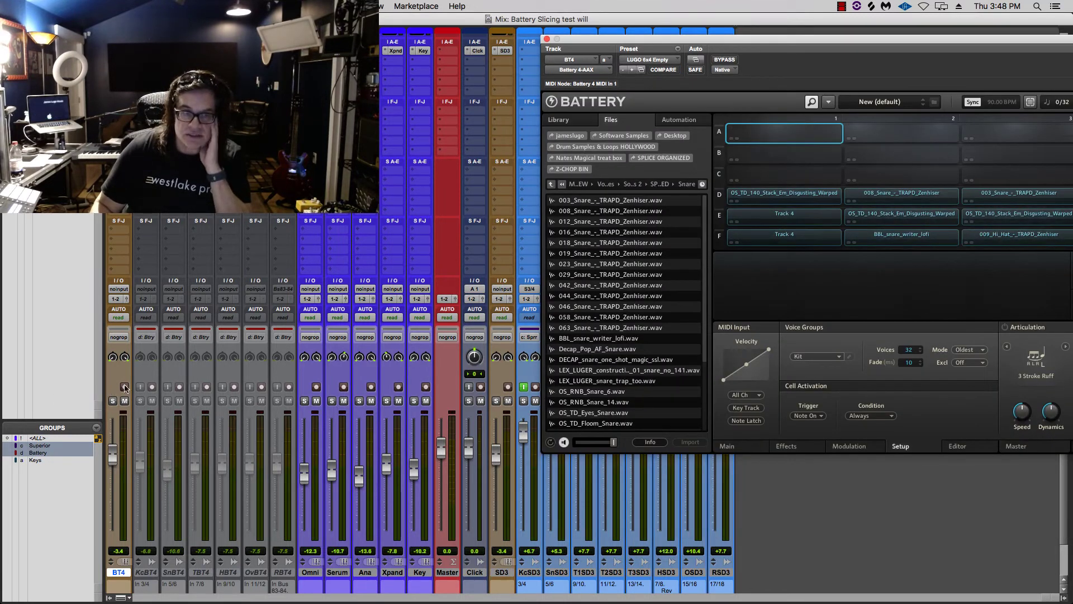
{"action": "left_click", "coordinate": [125, 387]}
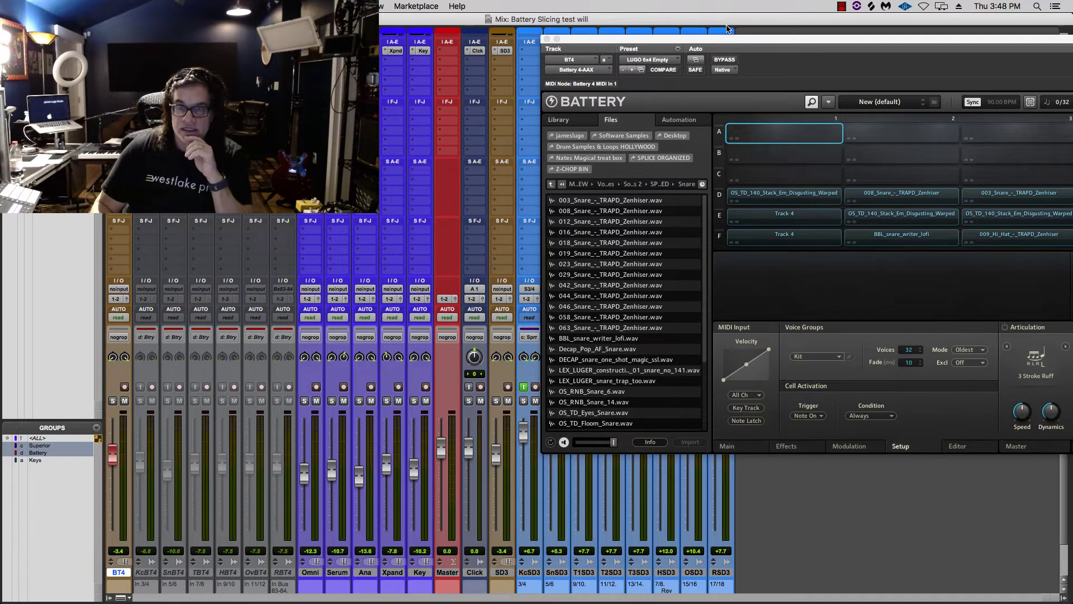
{"action": "left_click_drag", "start_coordinate": [726, 35], "coordinate": [515, 16]}
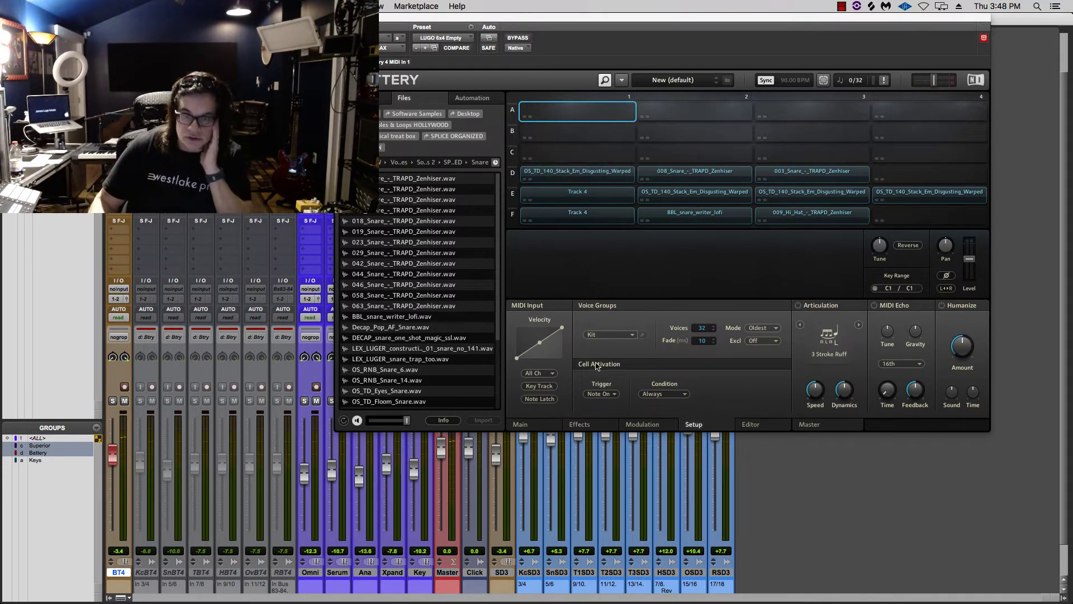
In Battery, view cell D1, audition slices E2, E3 and E4, then select empty cell F4
{"action": "left_click", "coordinate": [619, 177]}
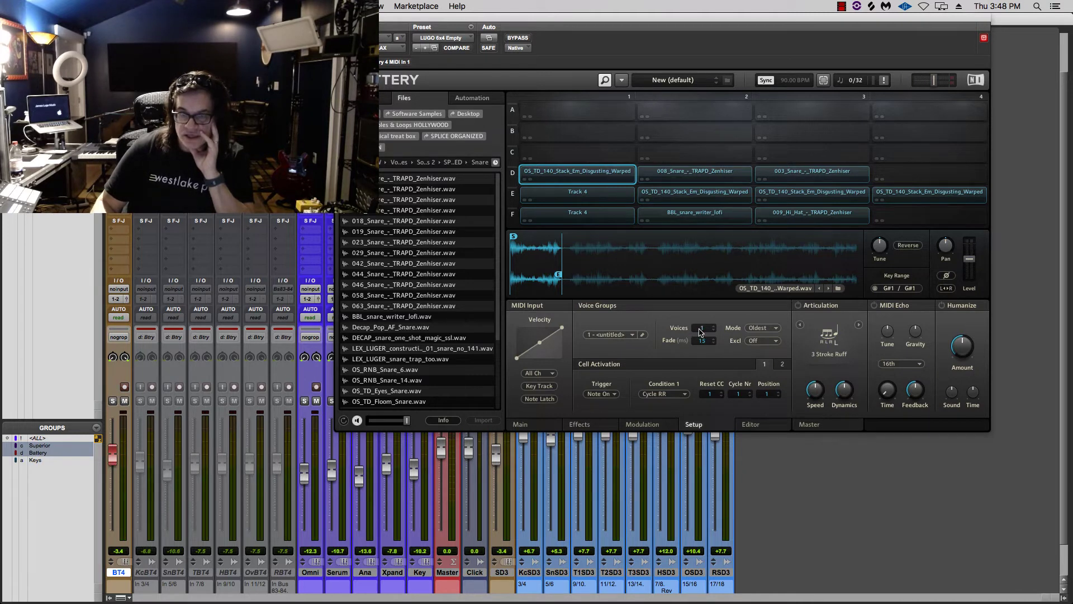
{"action": "left_click", "coordinate": [675, 195]}
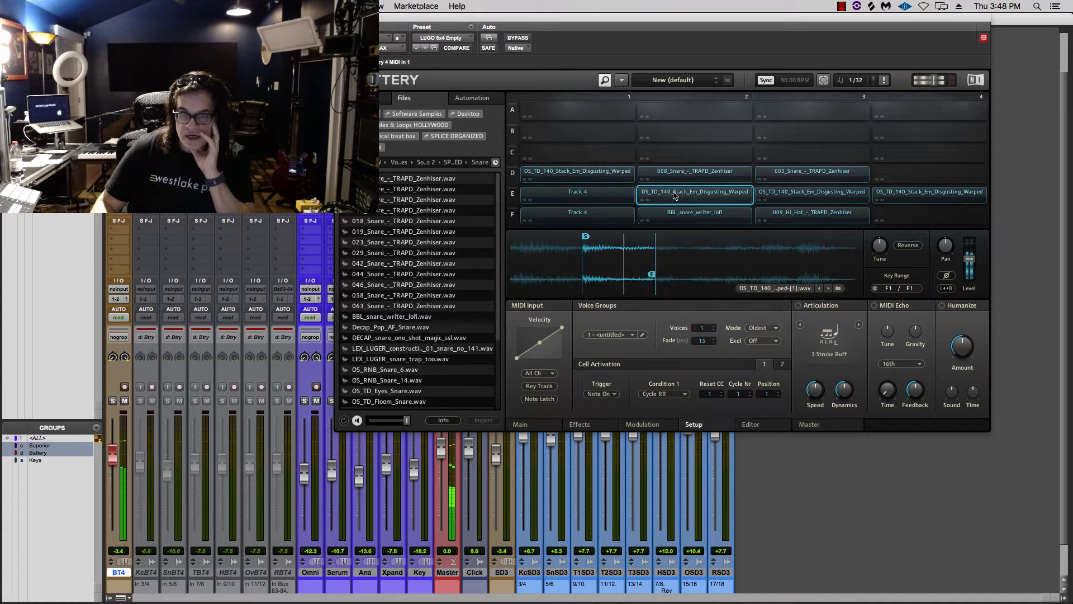
{"action": "left_click", "coordinate": [781, 198]}
{"action": "left_click", "coordinate": [944, 195]}
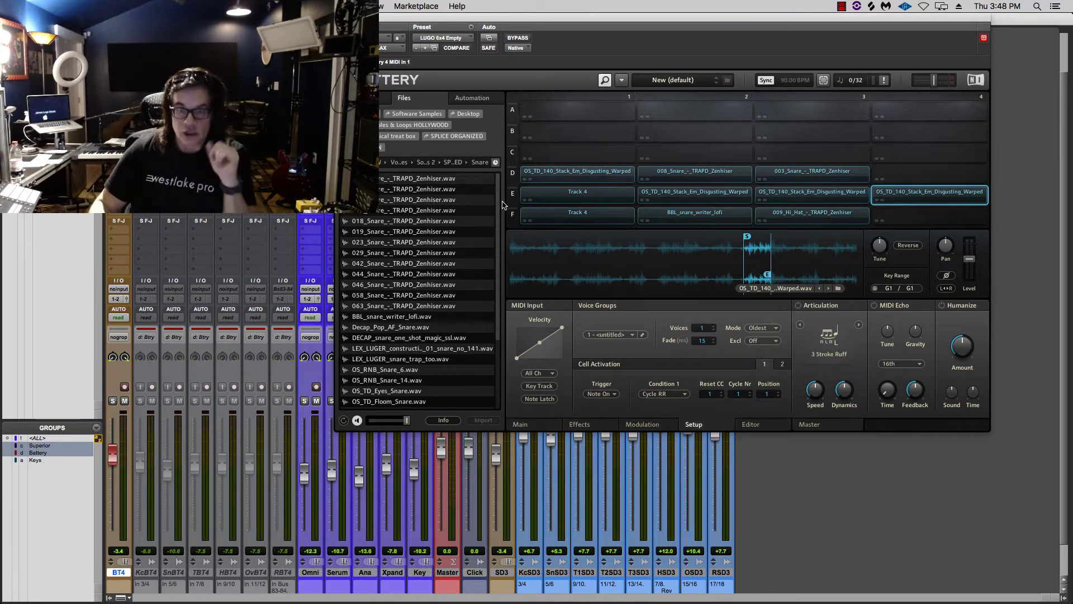
{"action": "left_click", "coordinate": [907, 216]}
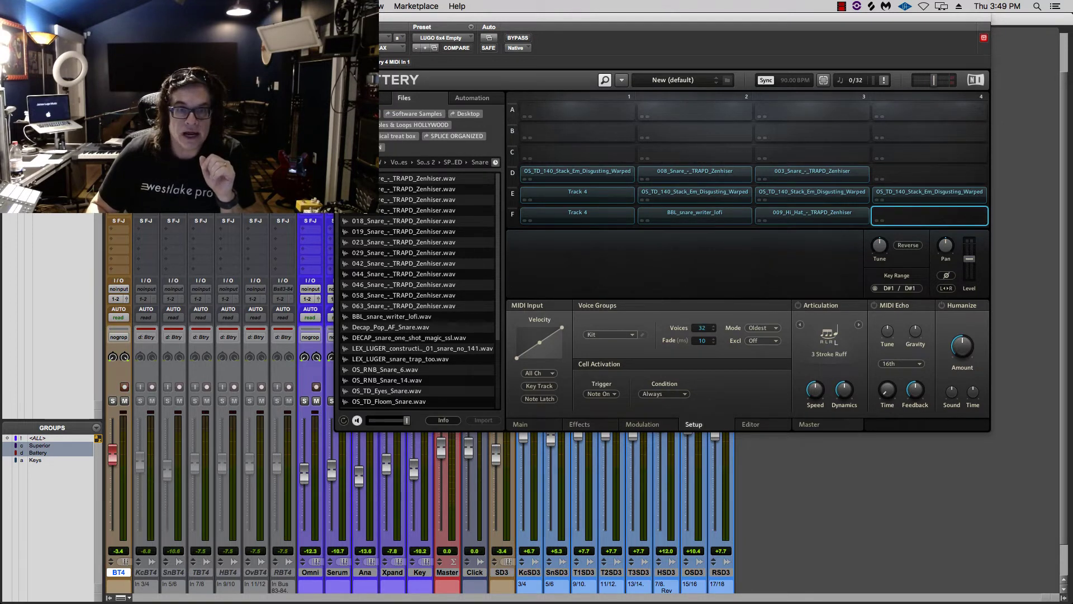
Load Hi_Hats_Open_03 from the HH Open folder into Battery cell F4
{"action": "key", "text": "Left"}
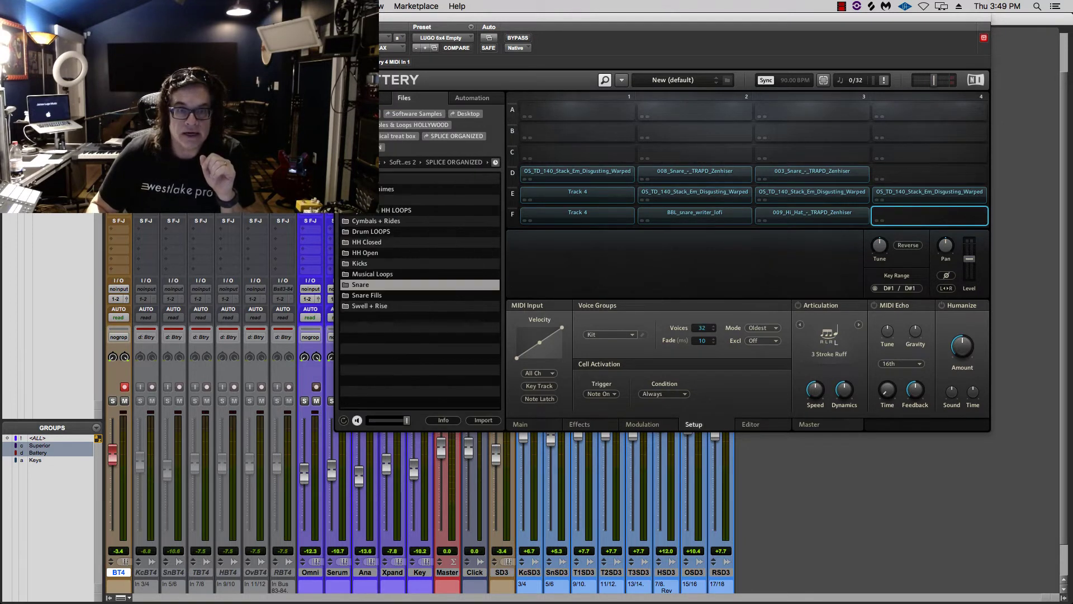
{"action": "double_click", "coordinate": [373, 253]}
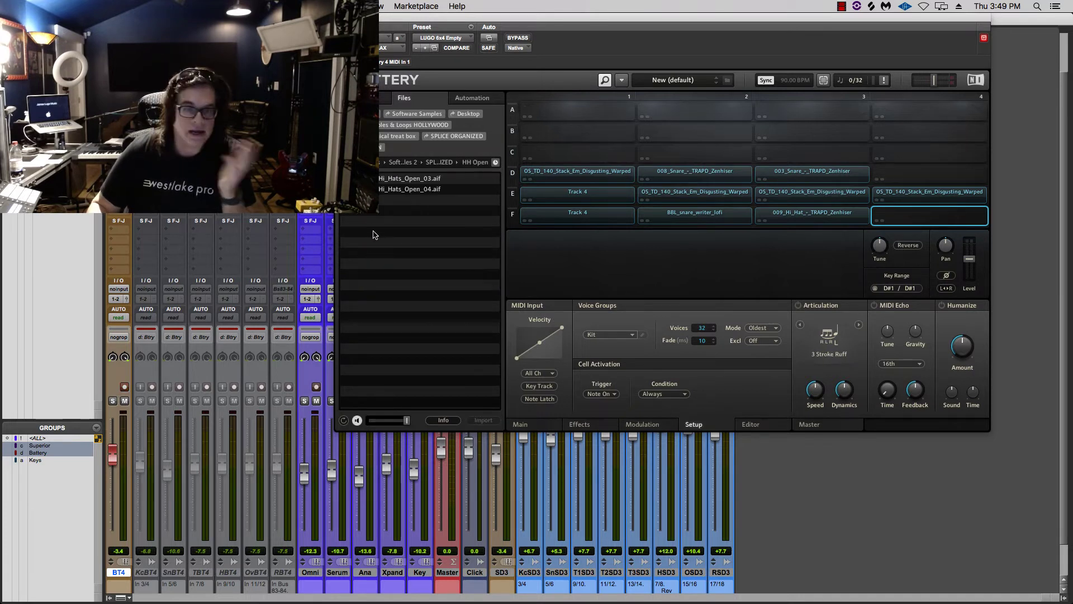
{"action": "left_click_drag", "start_coordinate": [380, 180], "coordinate": [903, 218]}
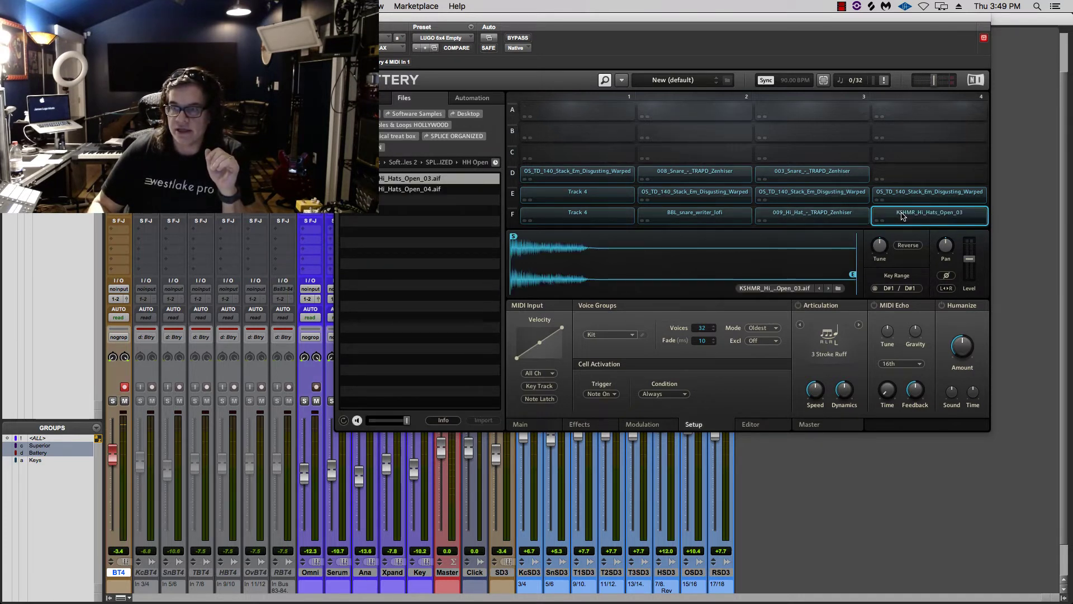
Assign the 009 hi-hat in F3 and the open hi-hat in F4 to voice group 2
{"action": "left_click", "coordinate": [820, 216]}
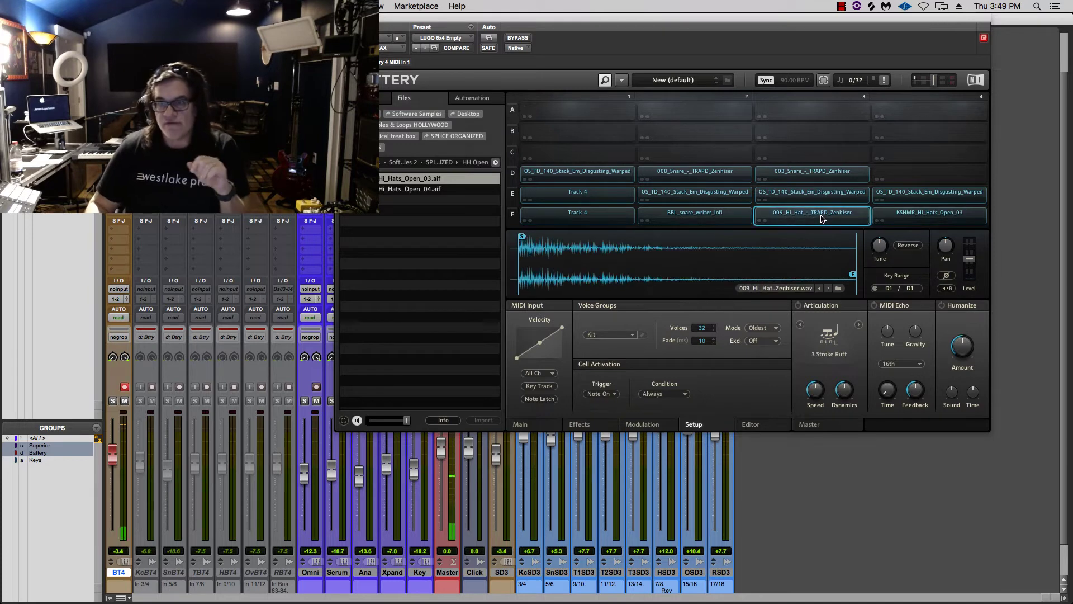
{"action": "left_click", "coordinate": [614, 335]}
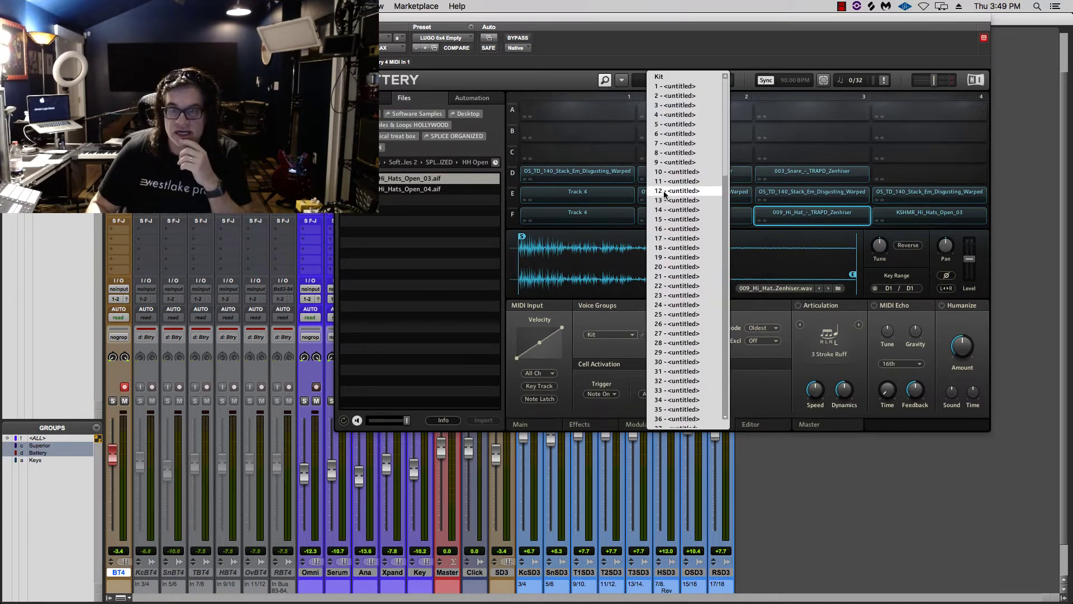
{"action": "left_click", "coordinate": [677, 96]}
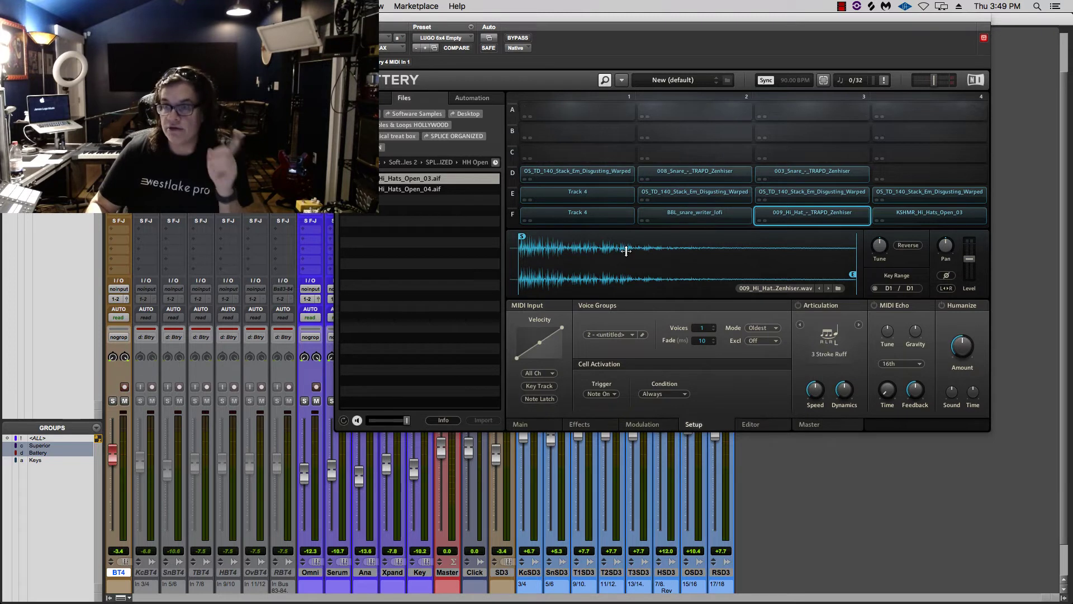
{"action": "left_click", "coordinate": [949, 223]}
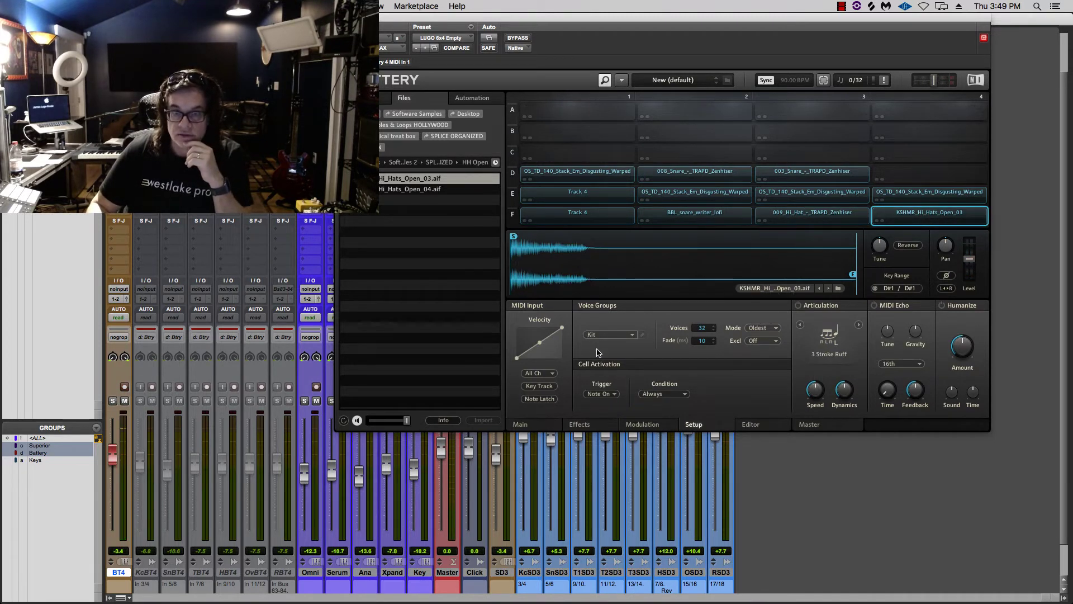
{"action": "left_click", "coordinate": [610, 335]}
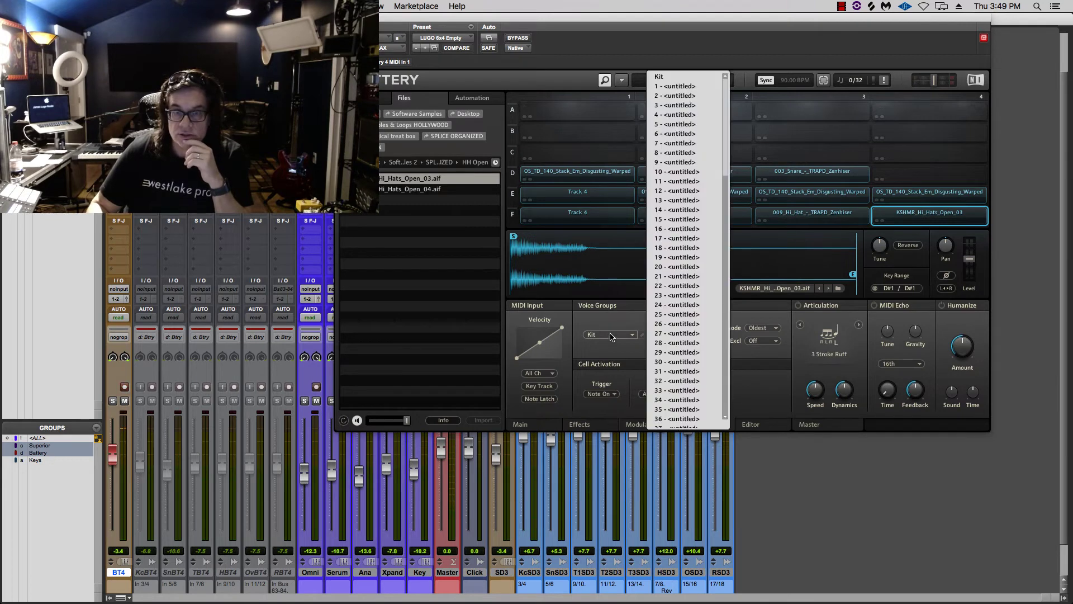
{"action": "left_click", "coordinate": [707, 99]}
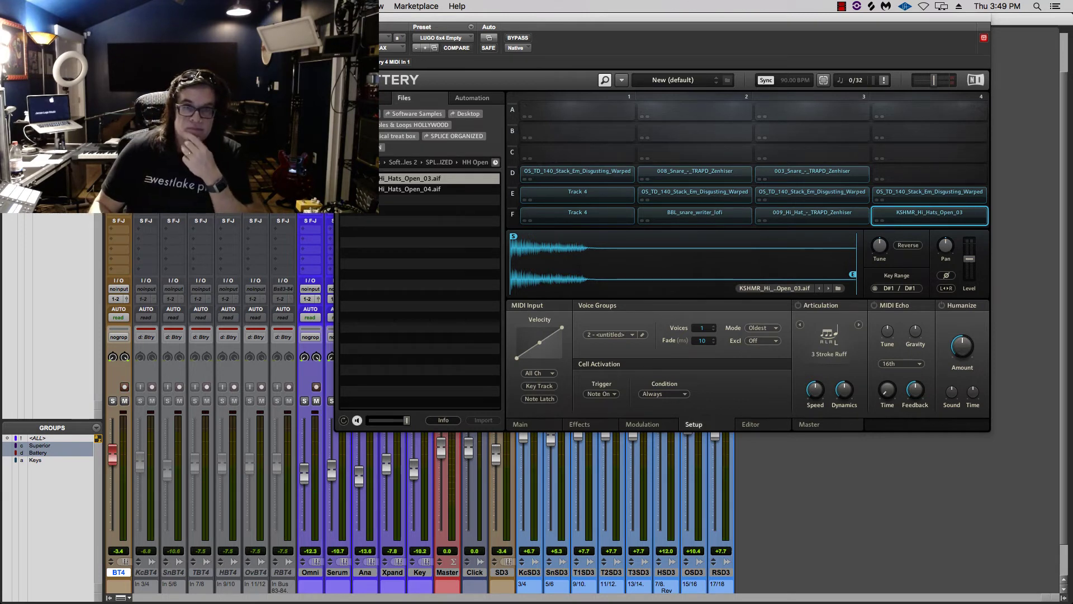
Move the Battery window aside, record-arm the Ana synth track and reposition the ANA window
{"action": "left_click_drag", "start_coordinate": [380, 20], "coordinate": [623, 116]}
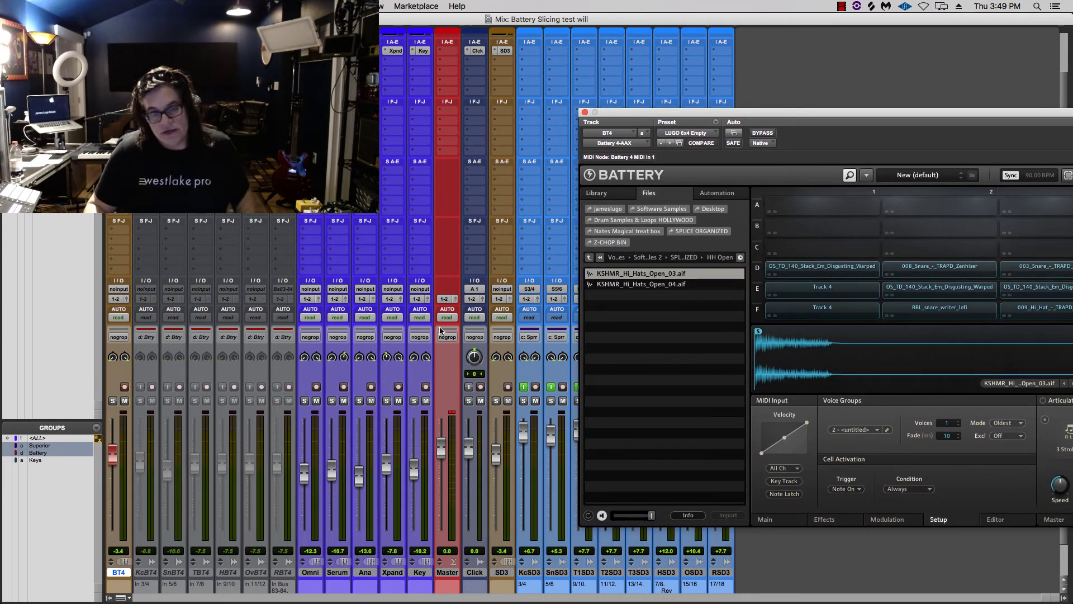
{"action": "left_click", "coordinate": [455, 415]}
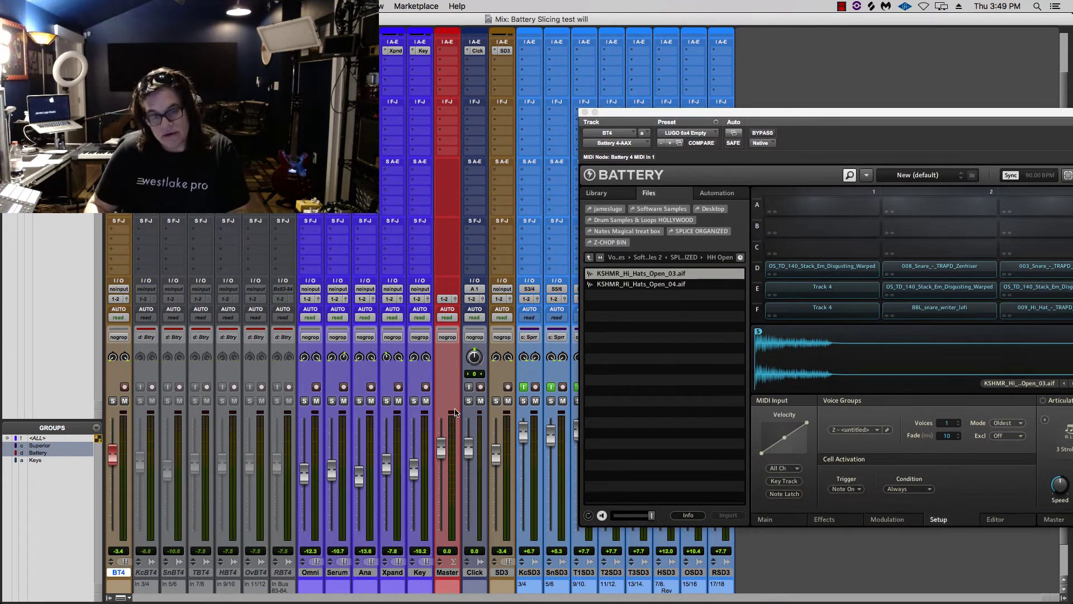
{"action": "left_click", "coordinate": [371, 387]}
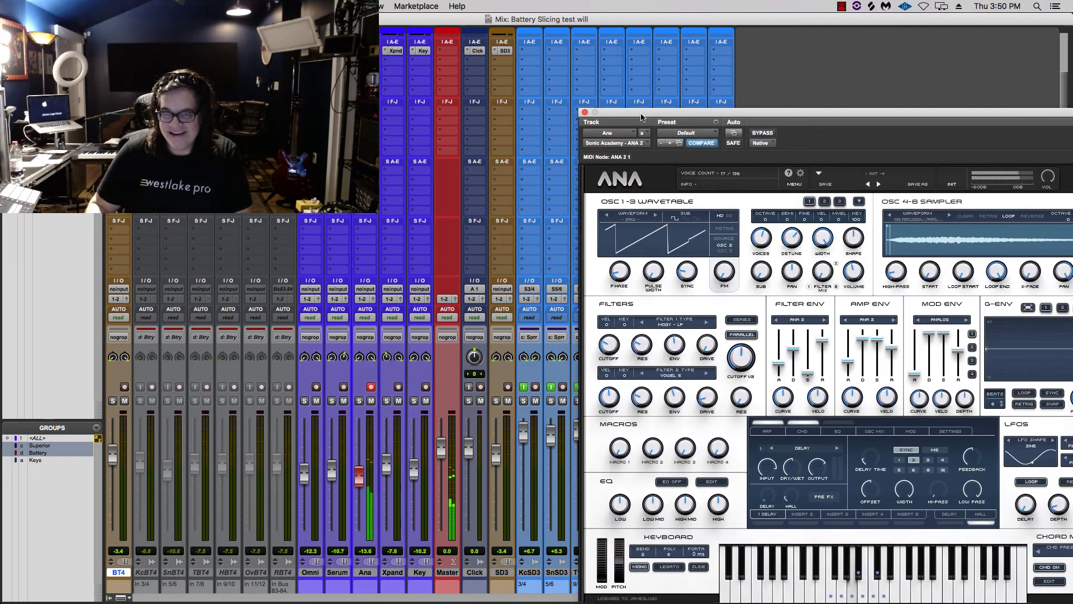
{"action": "left_click_drag", "start_coordinate": [623, 104], "coordinate": [459, 44]}
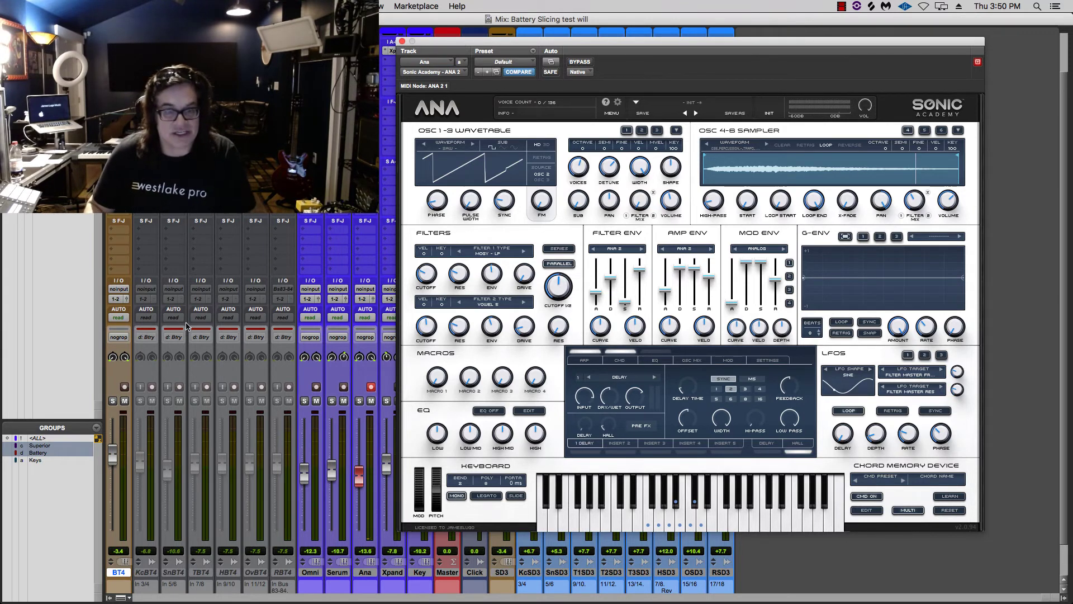
Solo and unsolo Omni, record-arm it briefly, close Omnisphere, and record-arm Ana again
{"action": "left_click", "coordinate": [305, 401]}
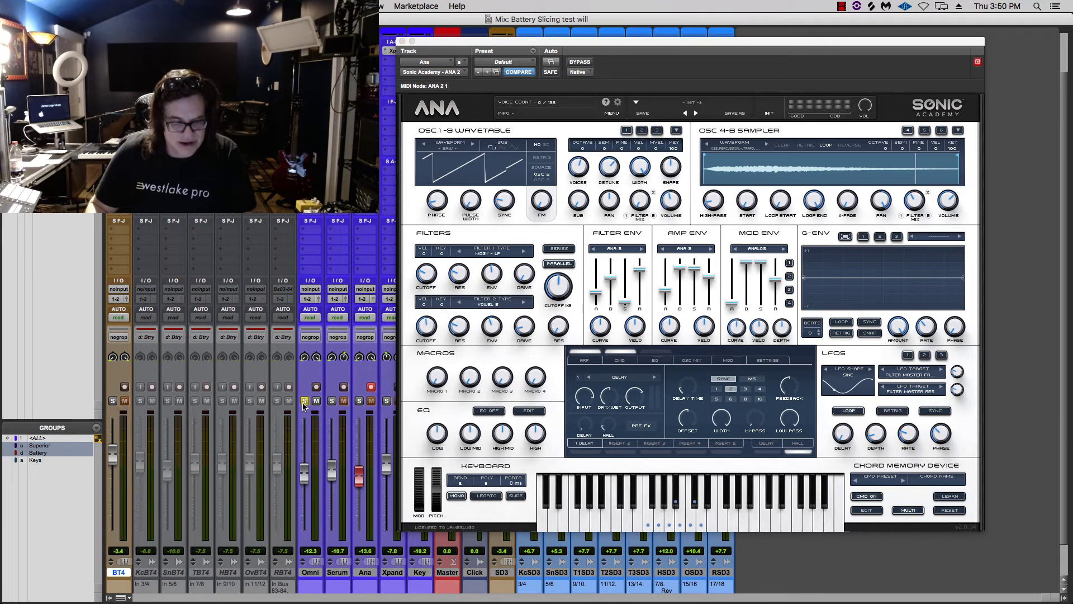
{"action": "left_click", "coordinate": [304, 401]}
{"action": "left_click", "coordinate": [317, 387]}
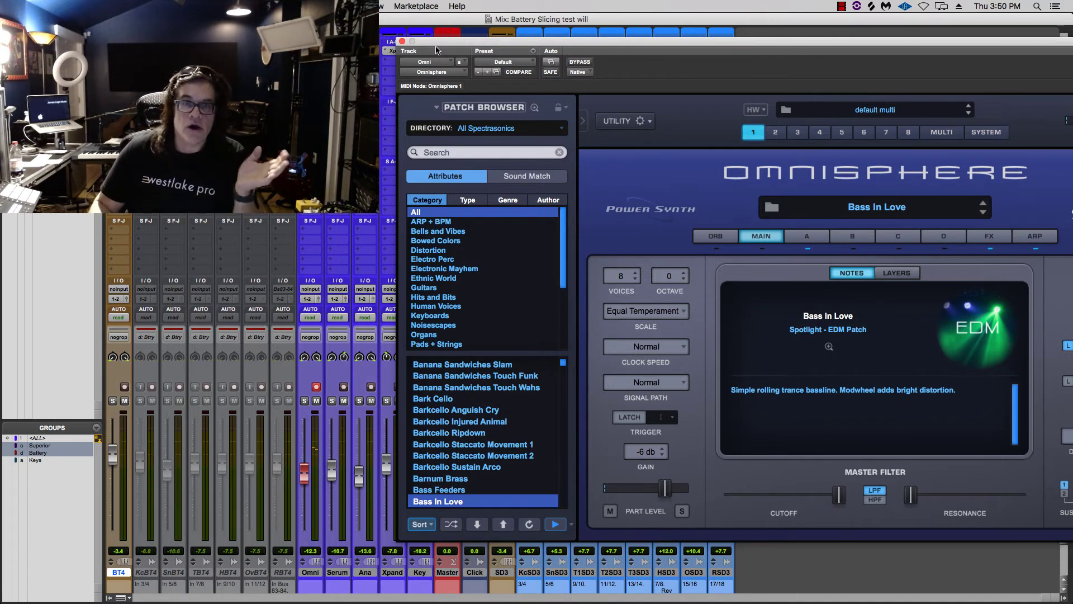
{"action": "left_click", "coordinate": [402, 41]}
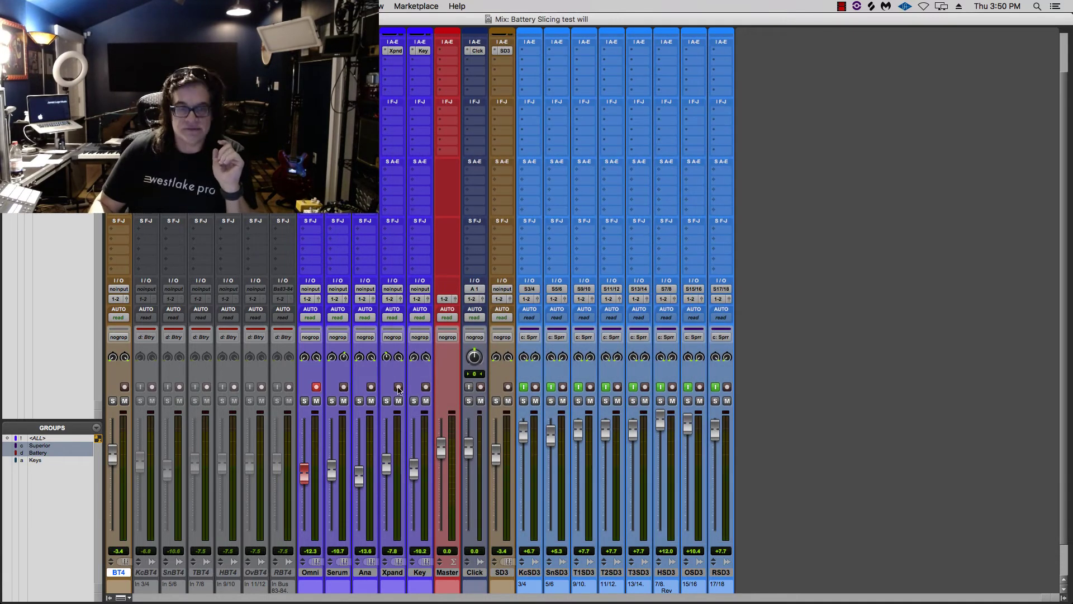
{"action": "left_click", "coordinate": [371, 387]}
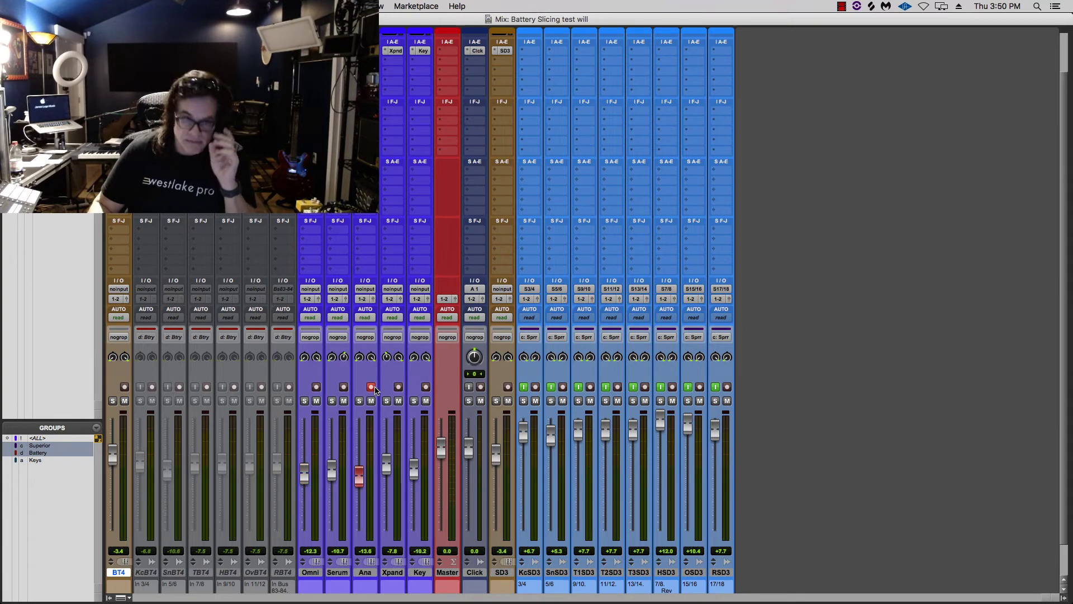
Switch to Safari and open the Playground favourite in a new tab
{"action": "mouse_move", "coordinate": [229, 582]}
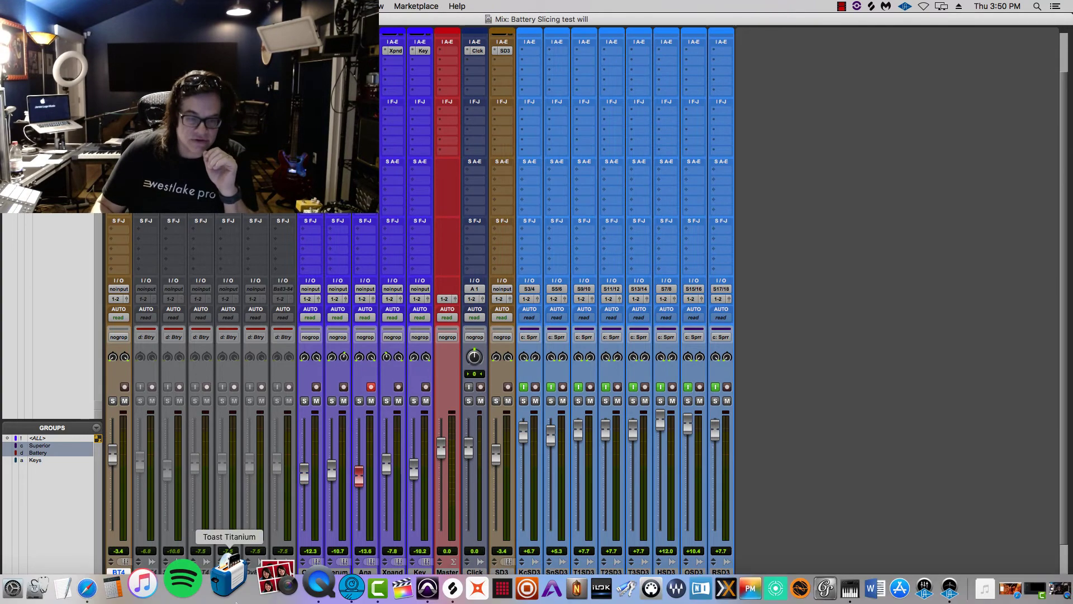
{"action": "left_click", "coordinate": [134, 577]}
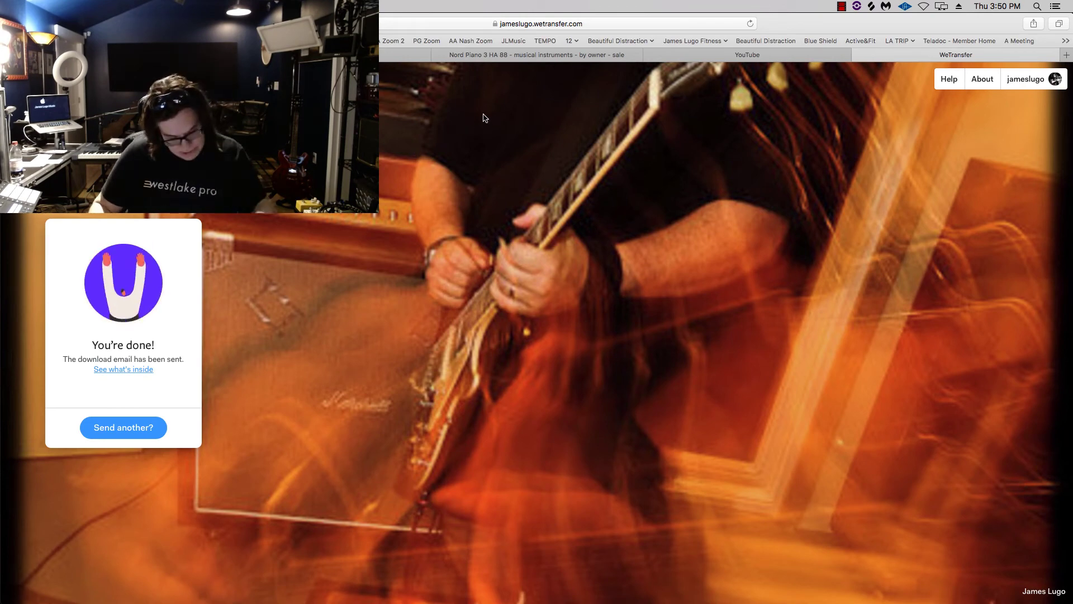
{"action": "key", "text": "super+t"}
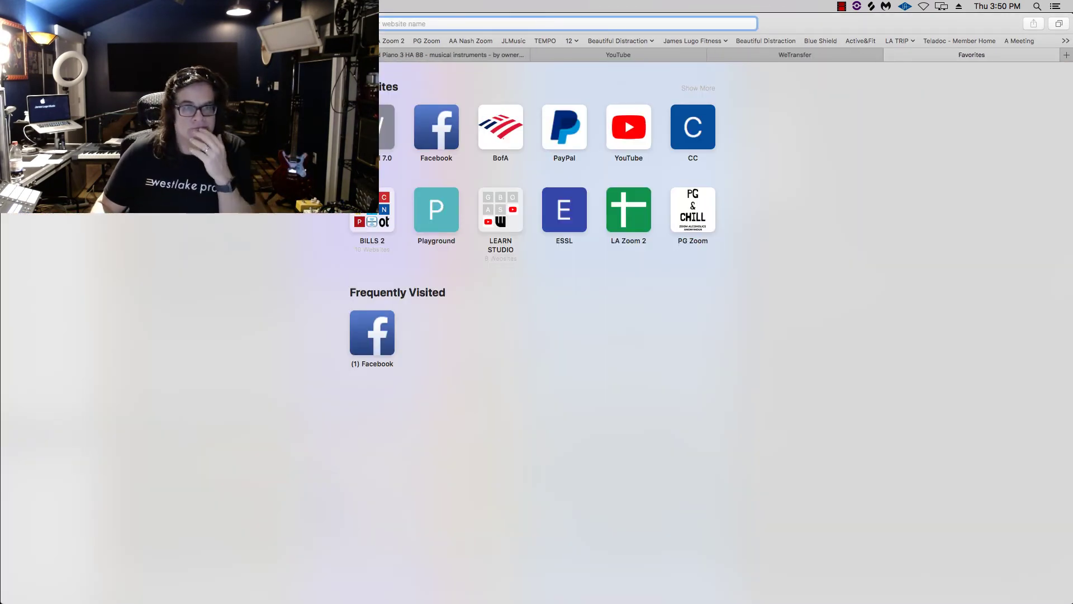
{"action": "left_click", "coordinate": [428, 202]}
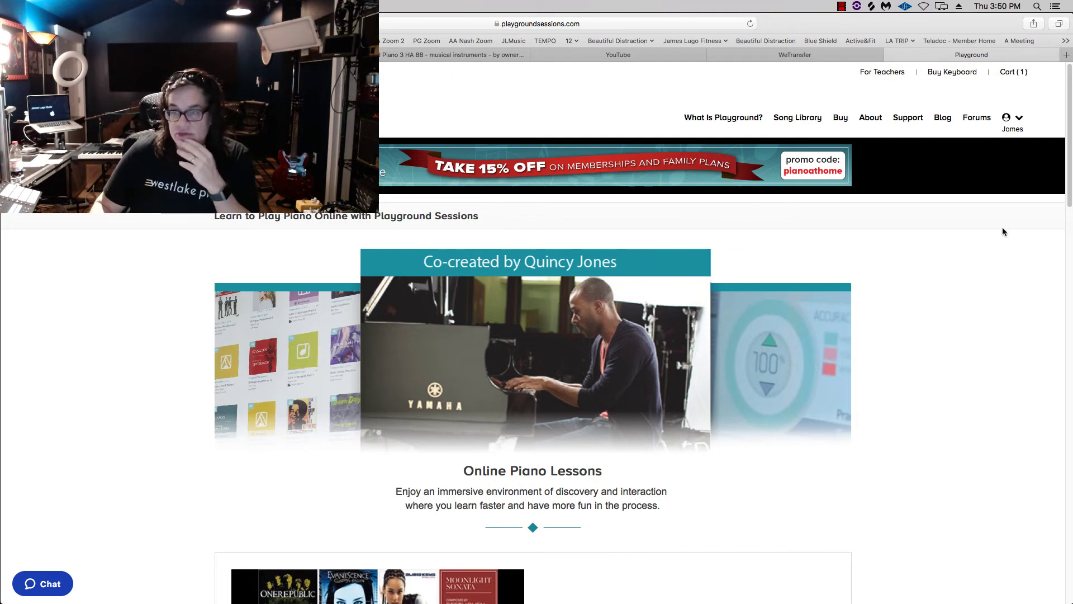
Scroll the Playground Sessions homepage, then reload it with Cmd+R
{"action": "left_click_drag", "start_coordinate": [1071, 198], "coordinate": [1070, 68]}
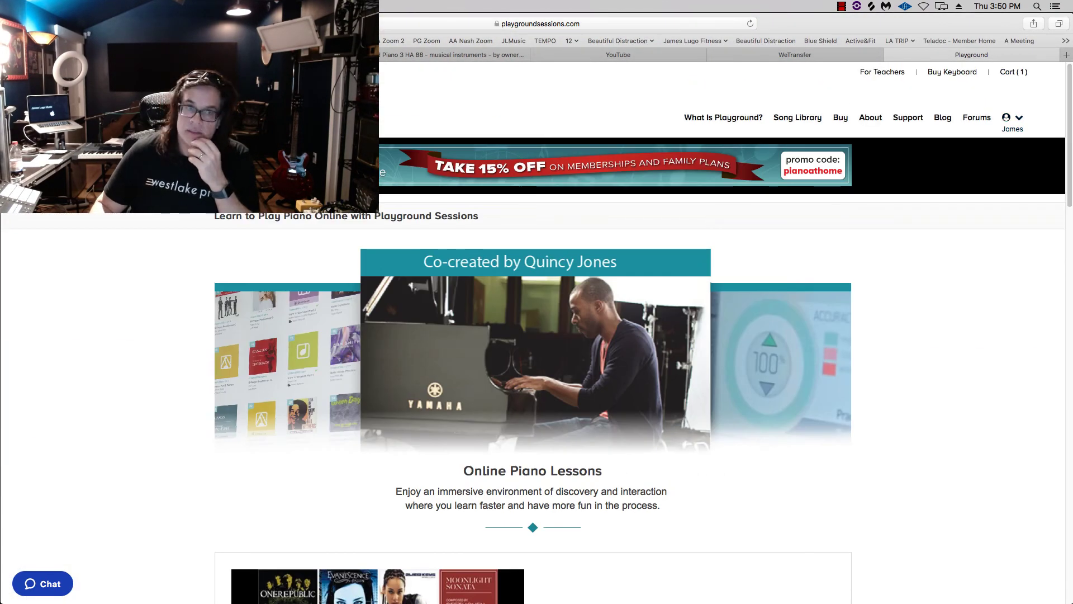
{"action": "key", "text": "super+r"}
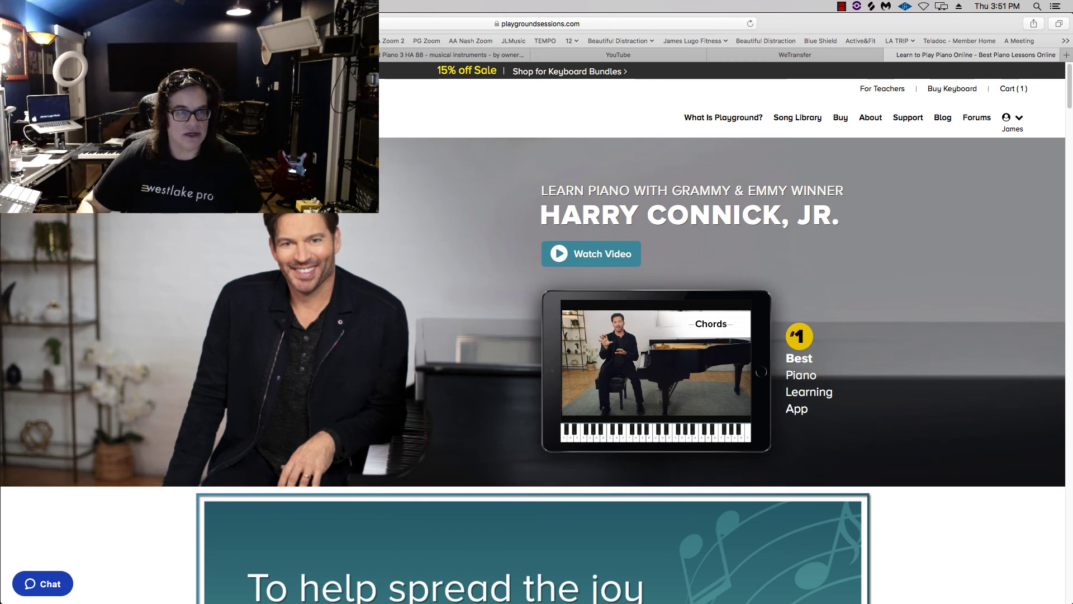
Return to the Pro Tools Mix window and record-arm the BT4 Battery track
{"action": "key", "text": "super+Tab"}
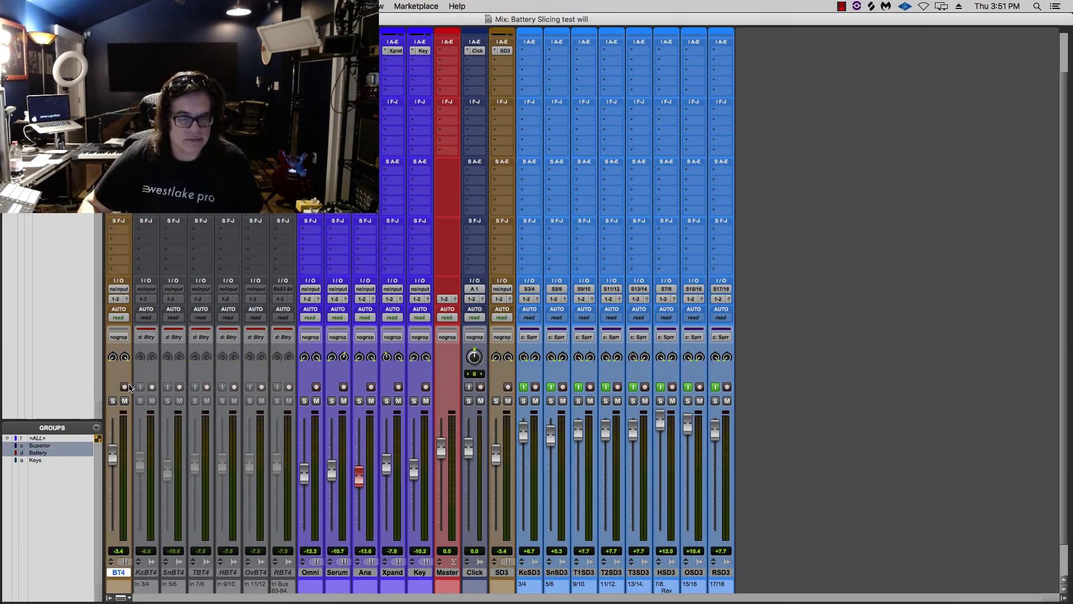
{"action": "left_click", "coordinate": [125, 387]}
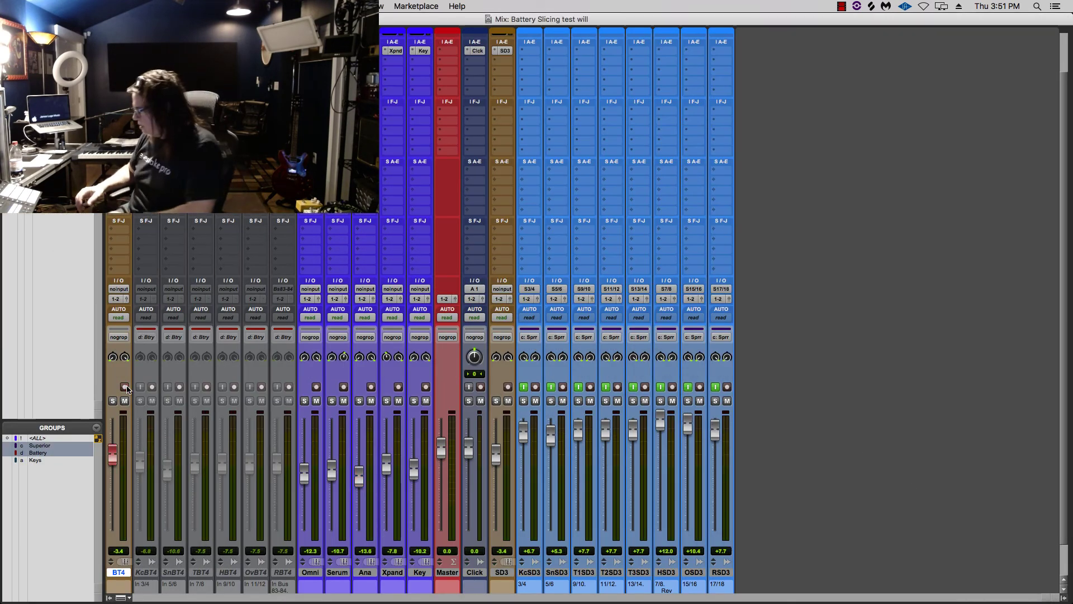